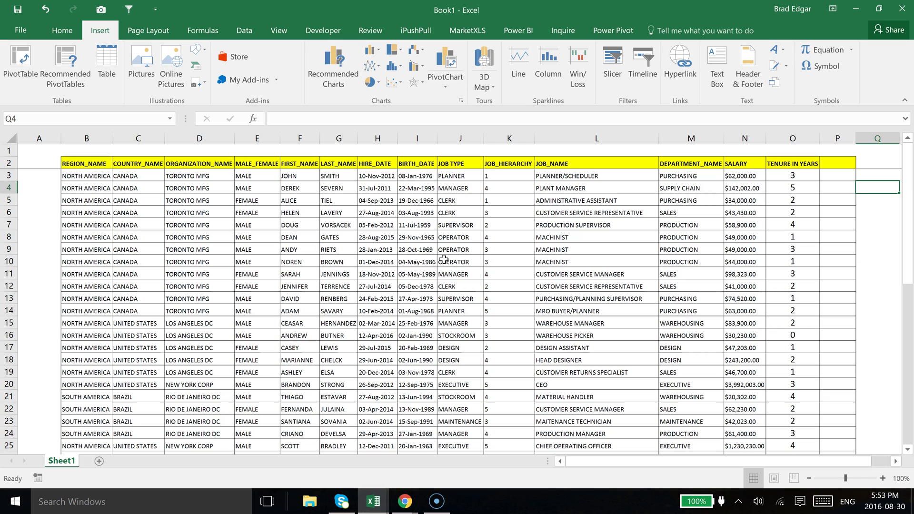
Insert the Wingdings boxed X and boxed up-arrow symbols into cell Q3
click(875, 176)
click(826, 67)
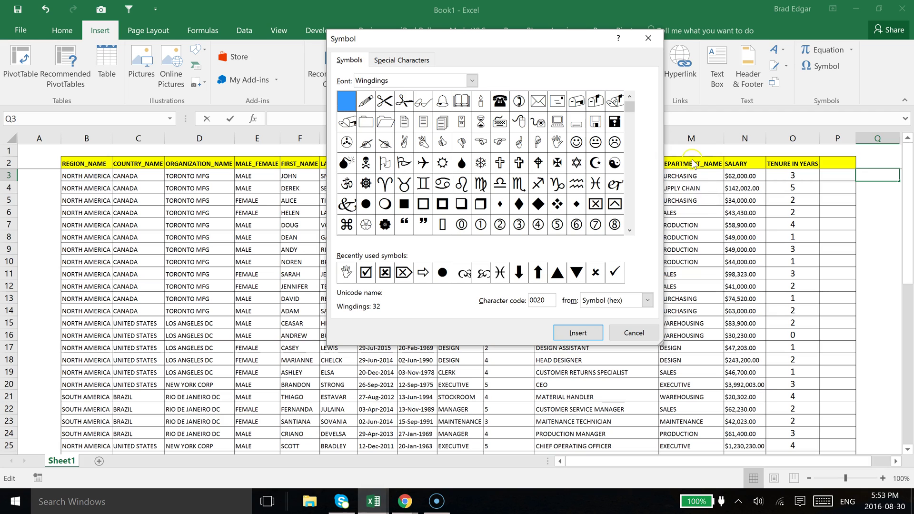
click(595, 204)
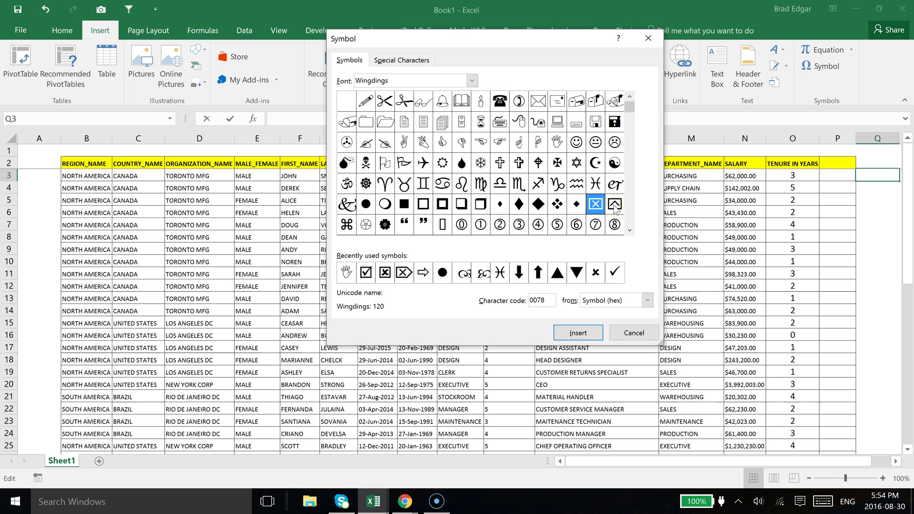
click(614, 205)
click(596, 205)
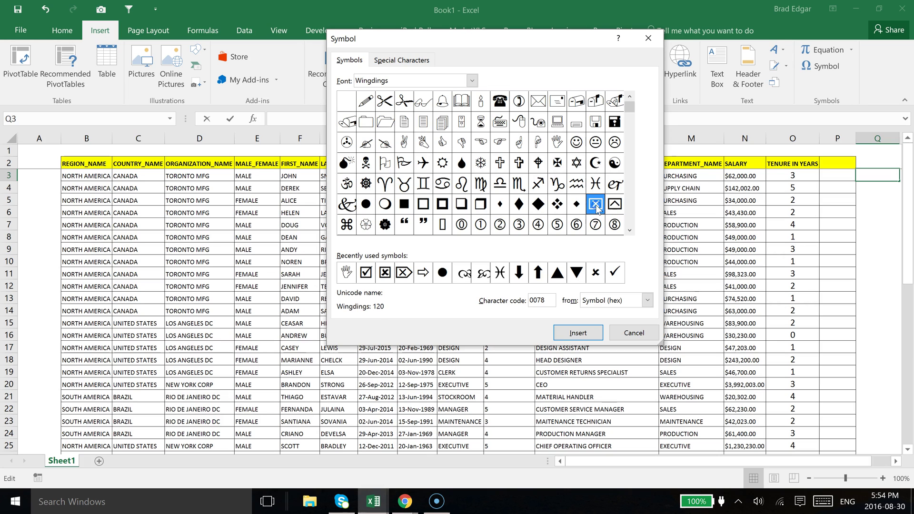
double_click(597, 208)
click(614, 205)
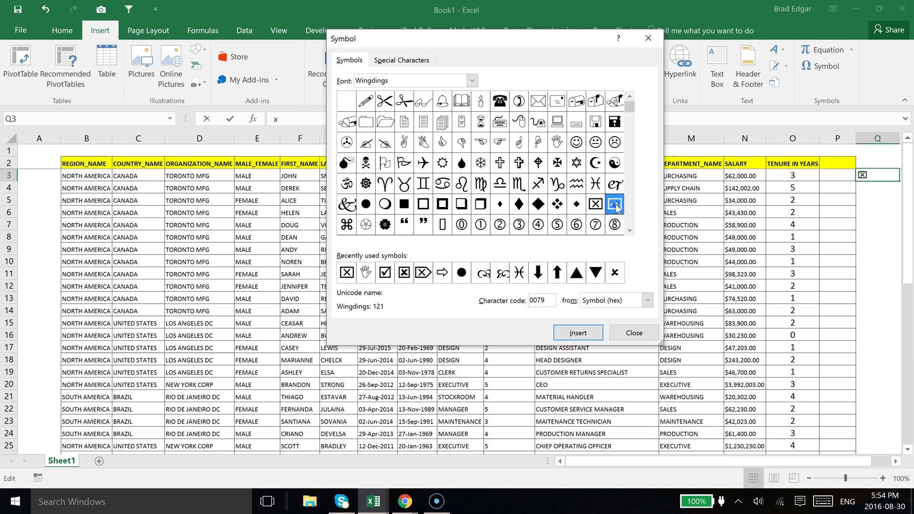
click(590, 332)
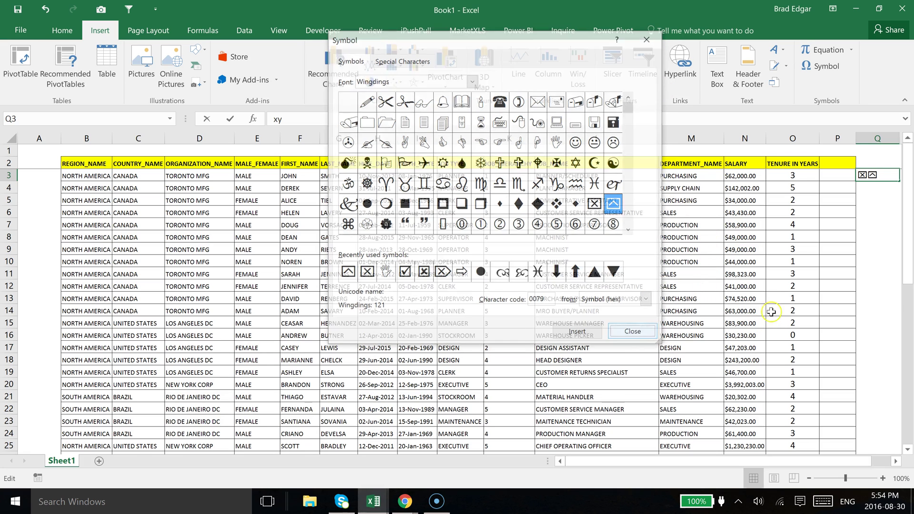
click(633, 333)
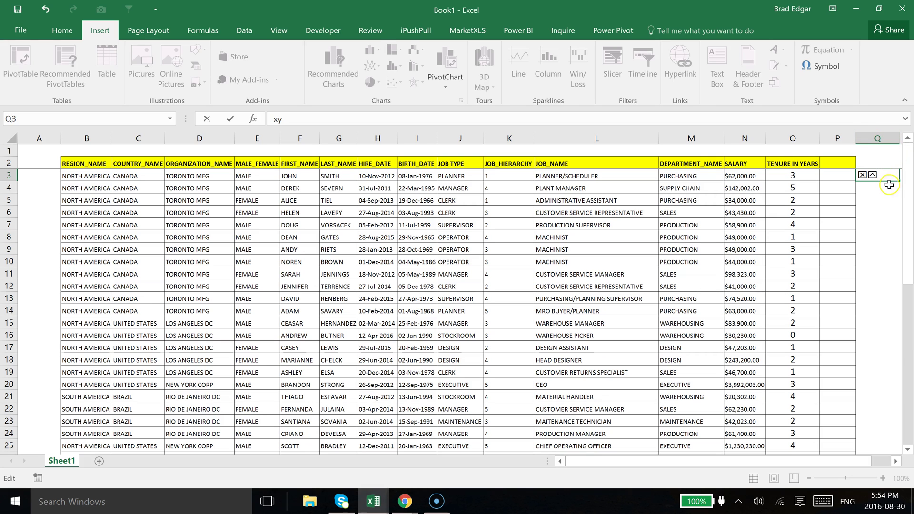
key(ctrl+Return)
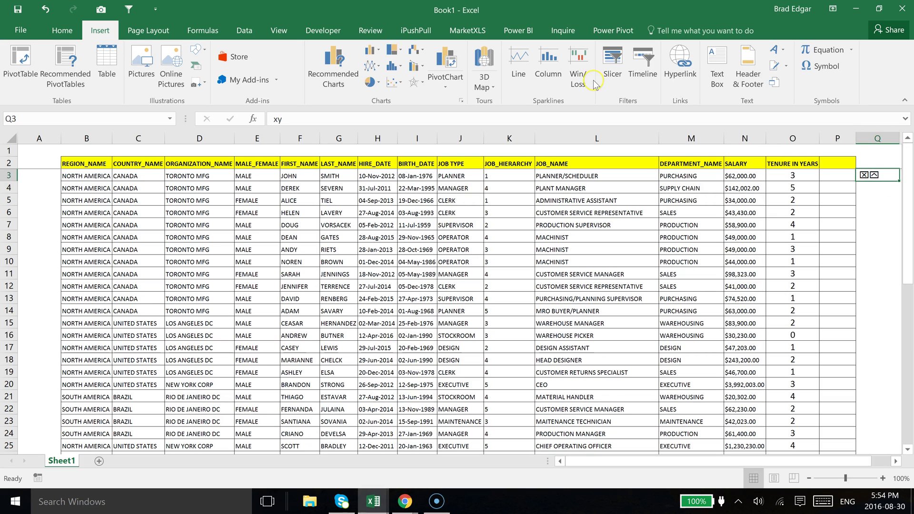
Change Q3's font to Tahoma so the symbols show as the letters xy
click(62, 30)
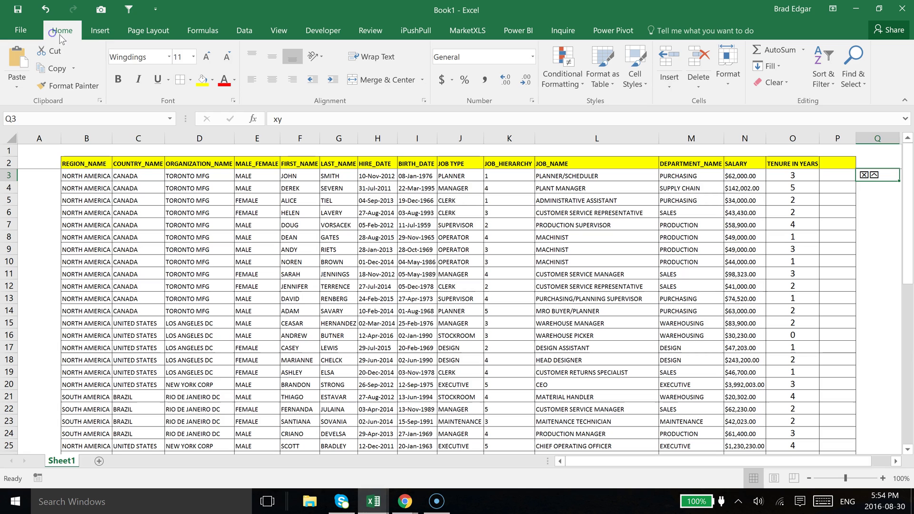
click(170, 56)
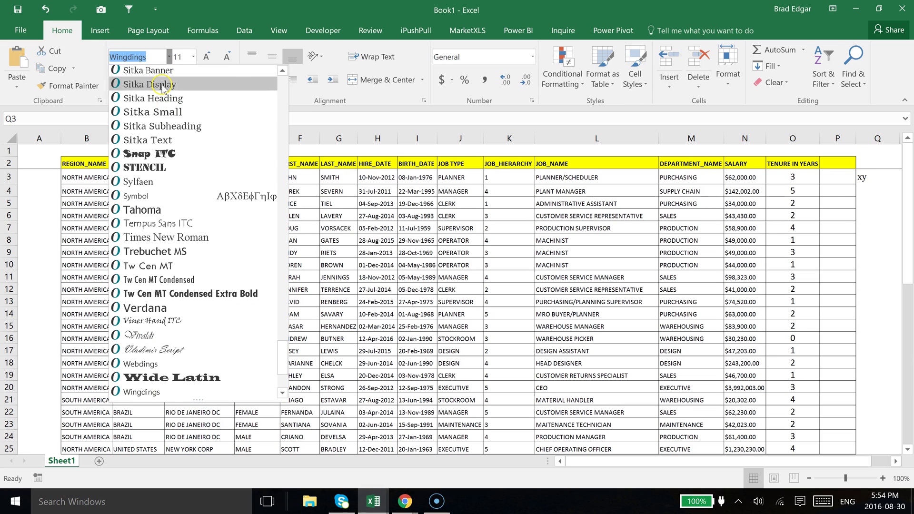
click(157, 210)
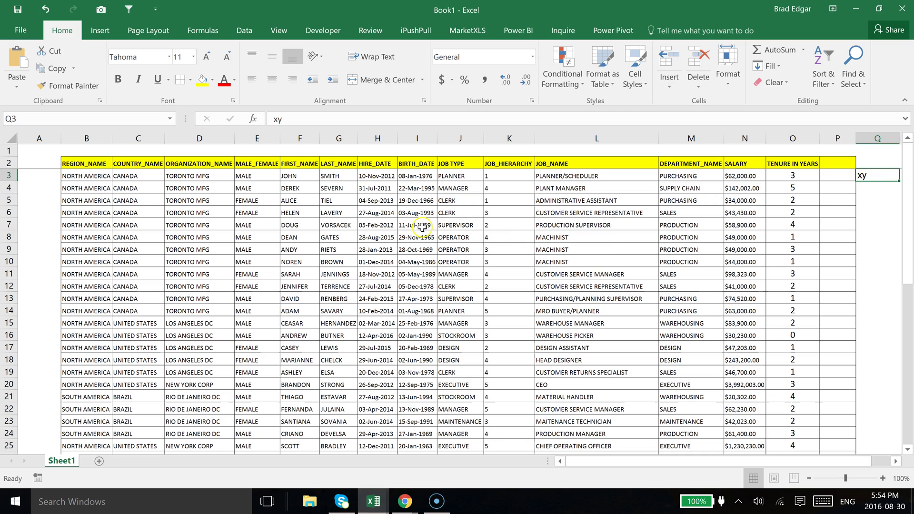
Check the x character in Q3's text, then move to cell P3
double_click(869, 175)
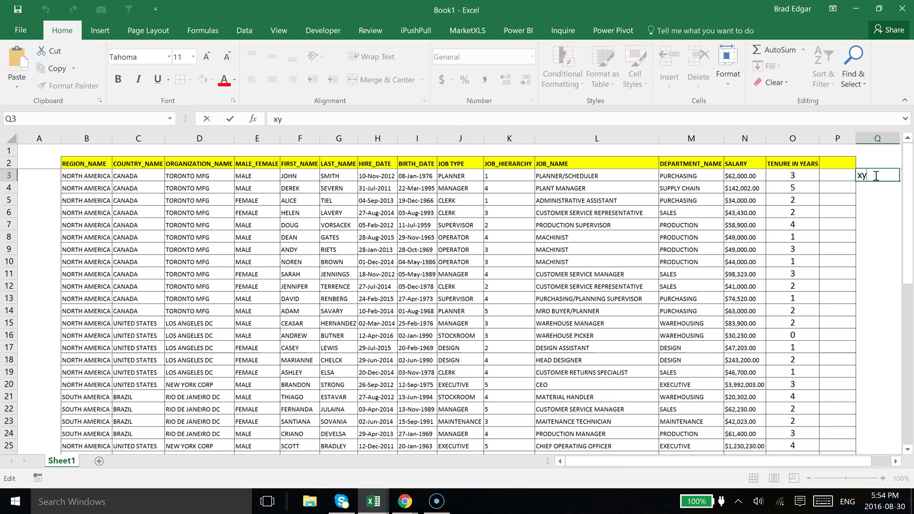
drag(865, 175, 858, 176)
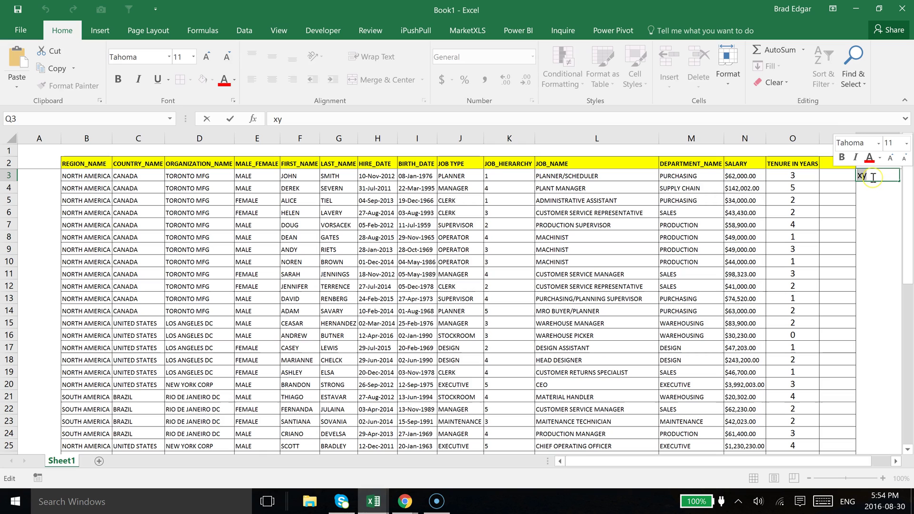
click(844, 176)
Enter =IF(O3>=5,"y","x") in P3, fixing typing mistakes along the way
text(=IF()
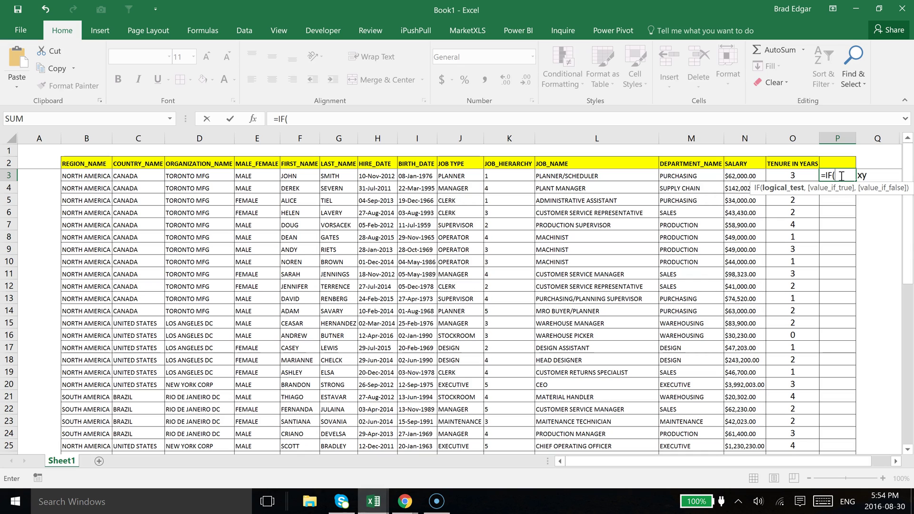
click(794, 175)
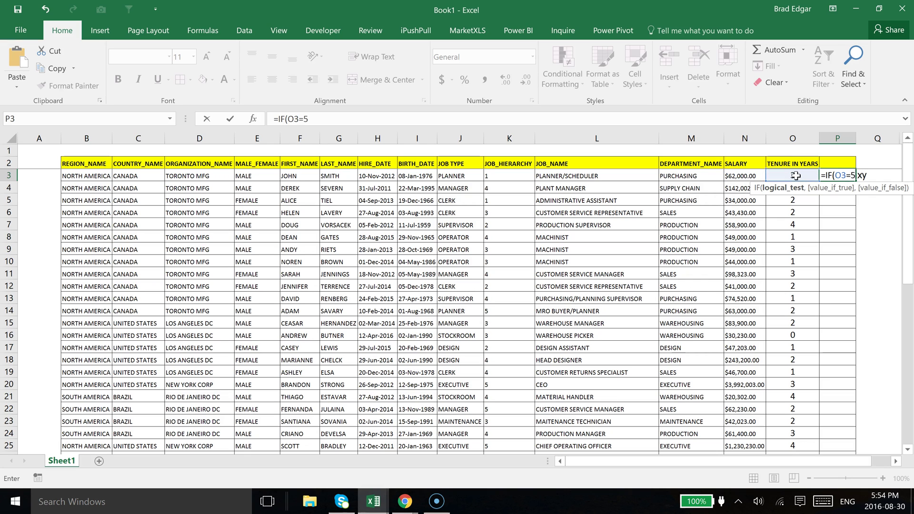
text(=5,)
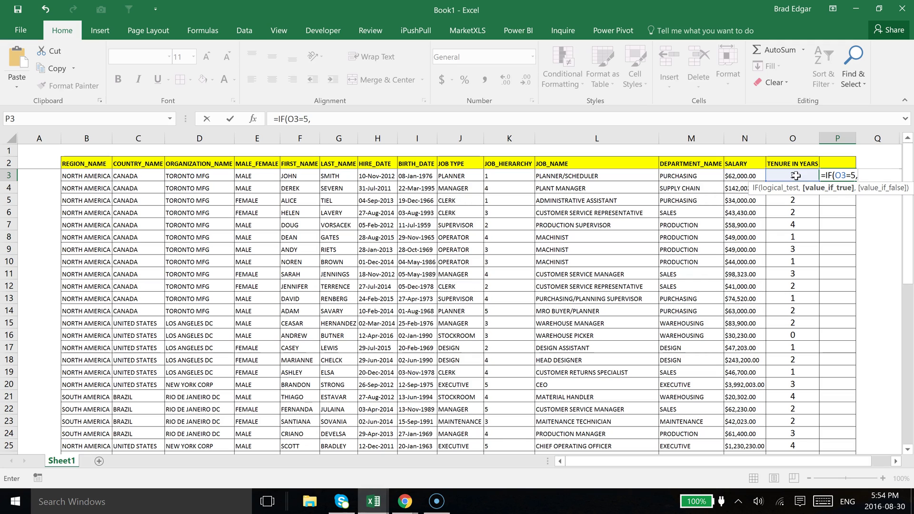
key(BackSpace)
key(BackSpace)
key(BackSpace)
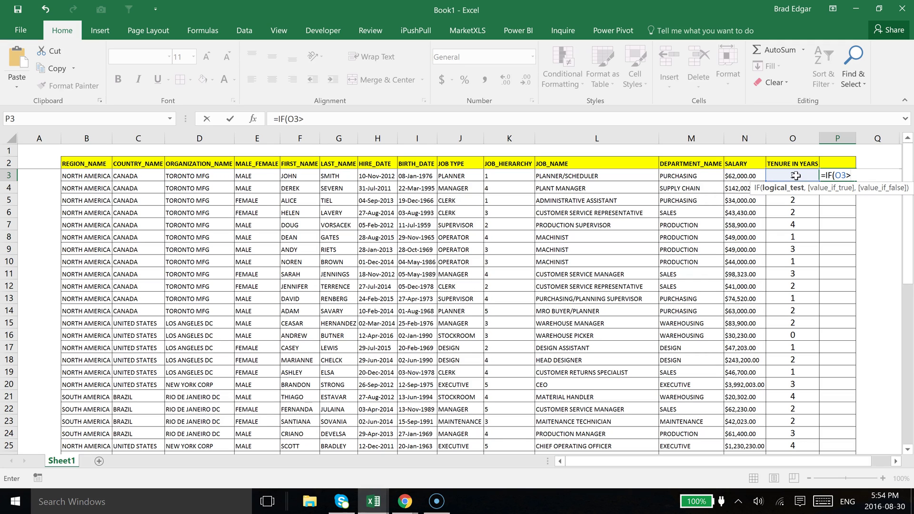
text(>=5)
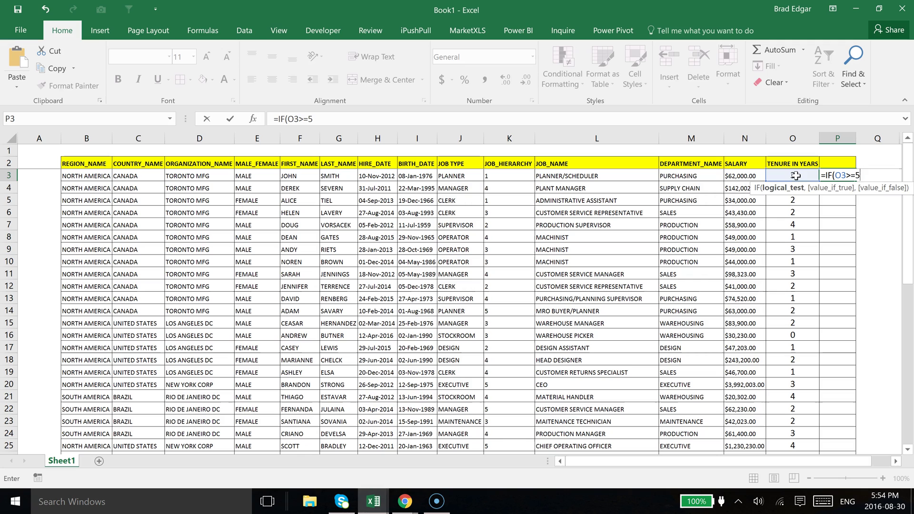
text(,)
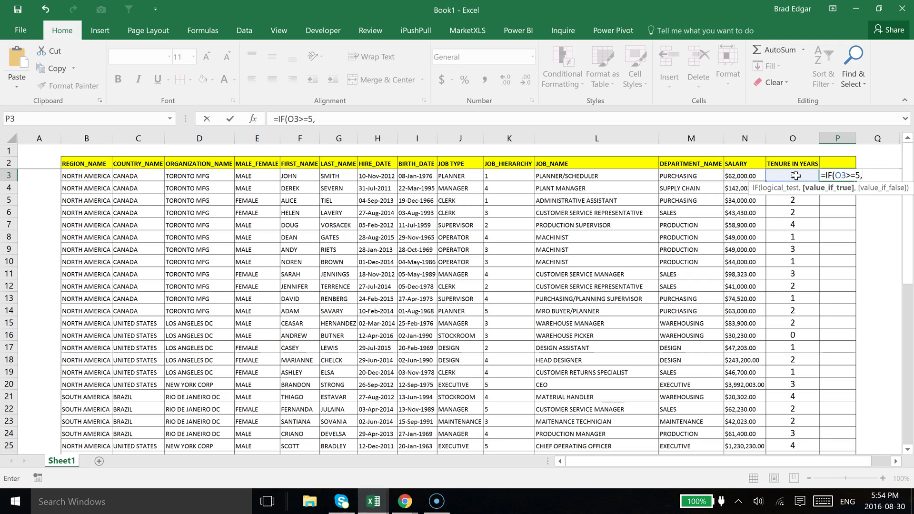
text("y)
key(BackSpace)
key(BackSpace)
text(Y)
key(BackSpace)
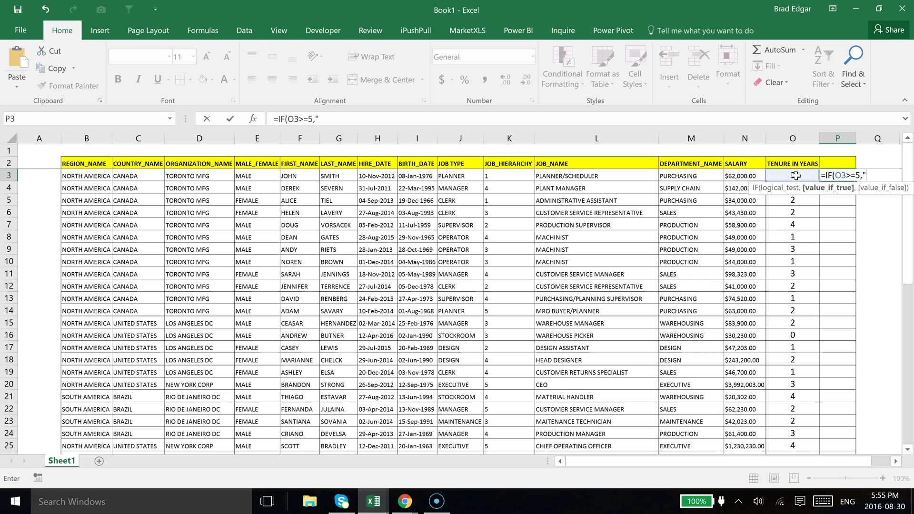
text(xy)
key(BackSpace)
key(BackSpace)
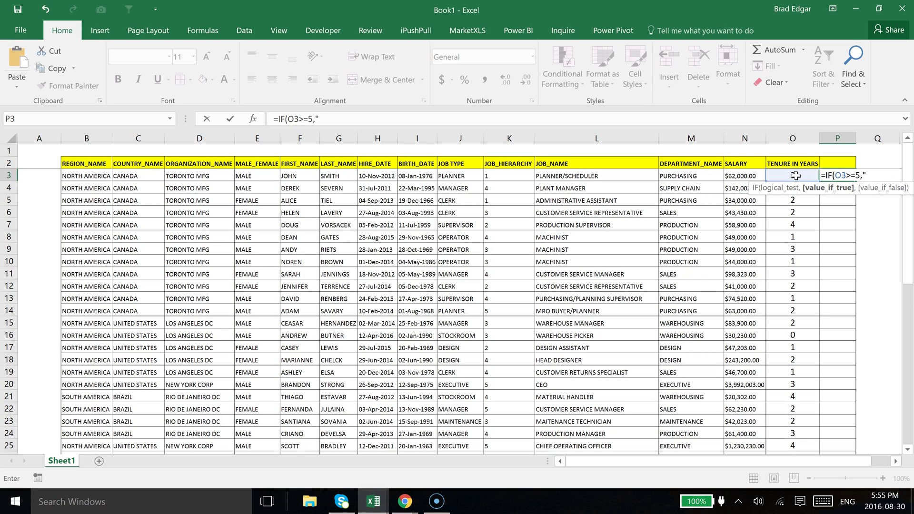
text(y",)
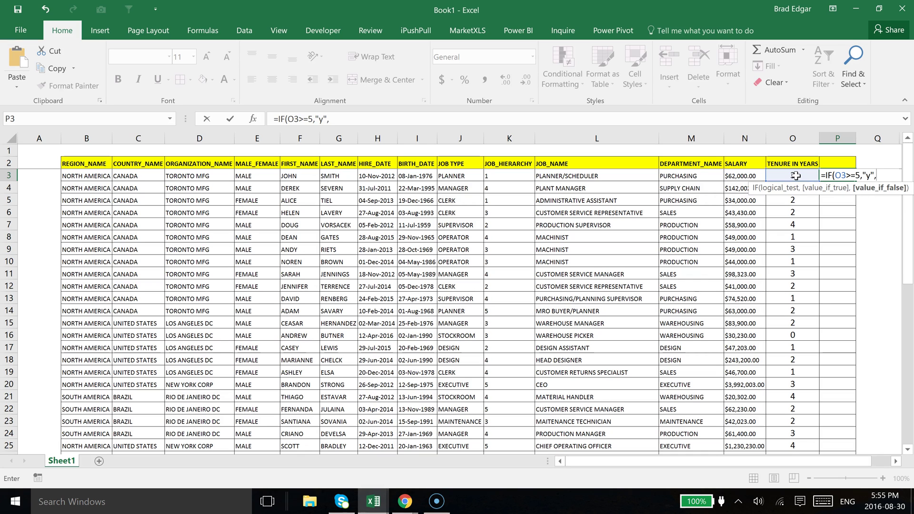
text("x"))
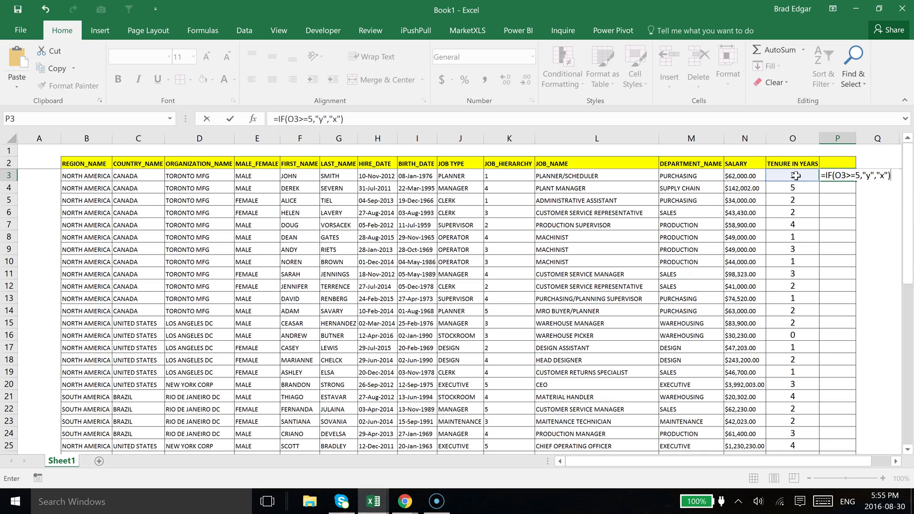
key(Return)
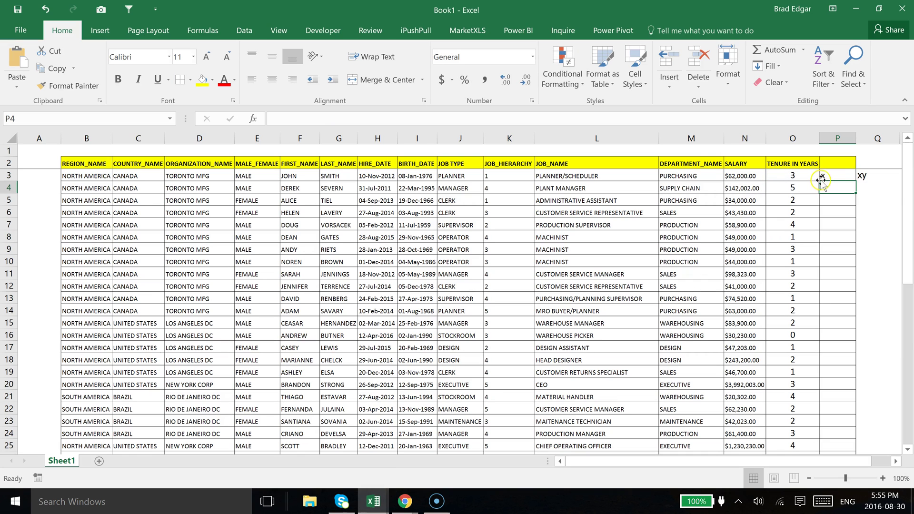
Fill P3's IF formula down column P, then select P3:P50
click(824, 176)
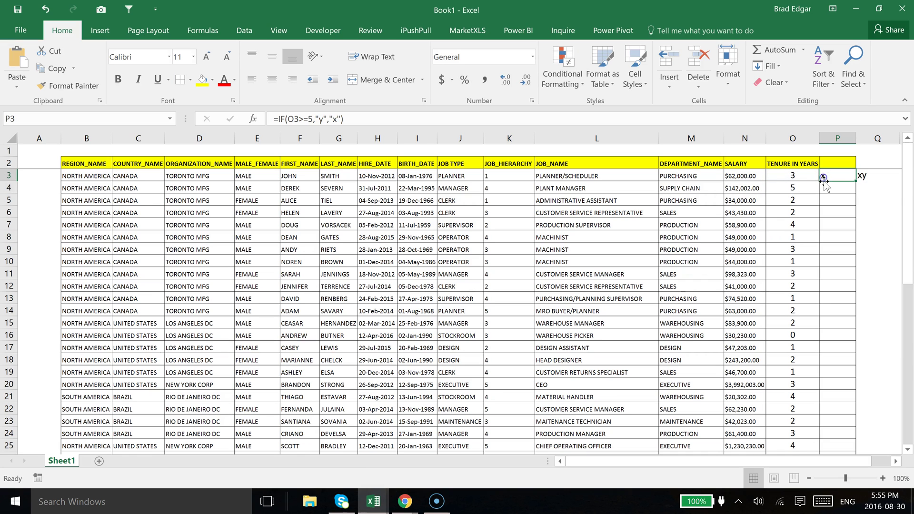
double_click(855, 182)
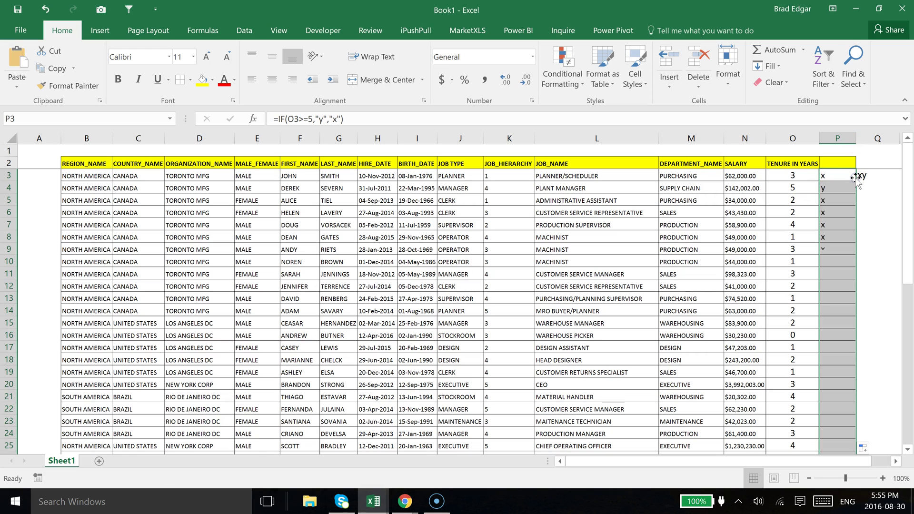
click(793, 188)
click(850, 175)
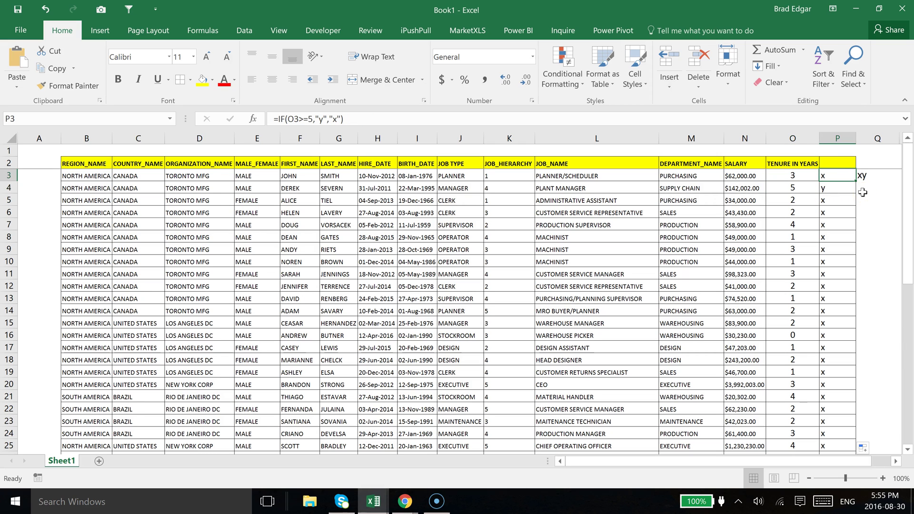
key(ctrl+shift+Down)
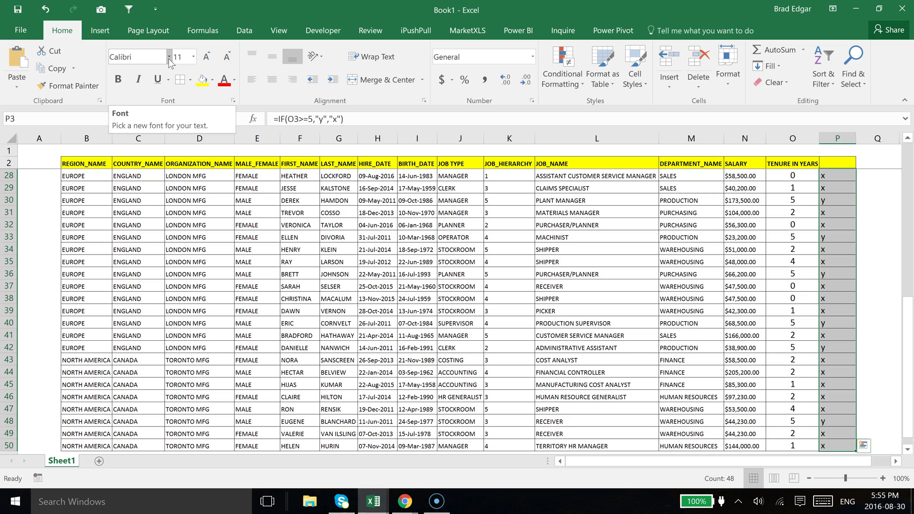
Apply the Wingdings font to the P3:P50 results
click(169, 58)
scroll(182, 123, down, 6)
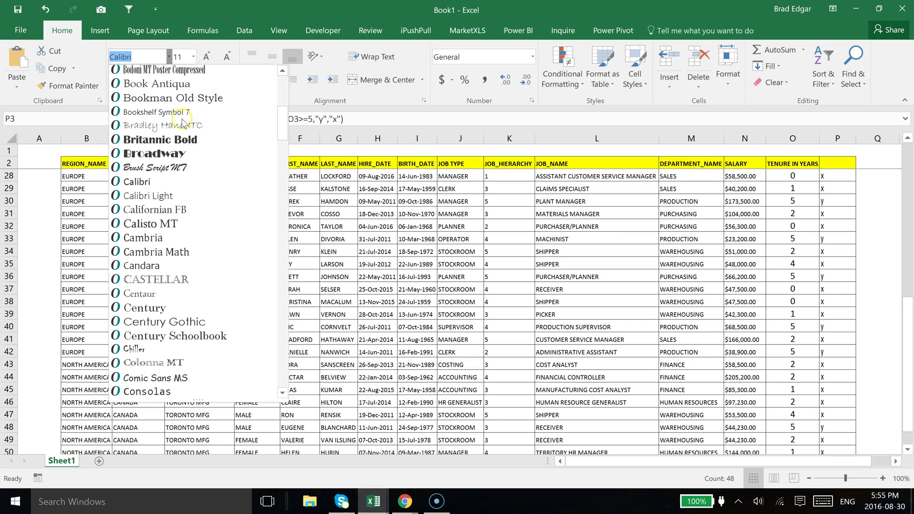
scroll(182, 123, down, 20)
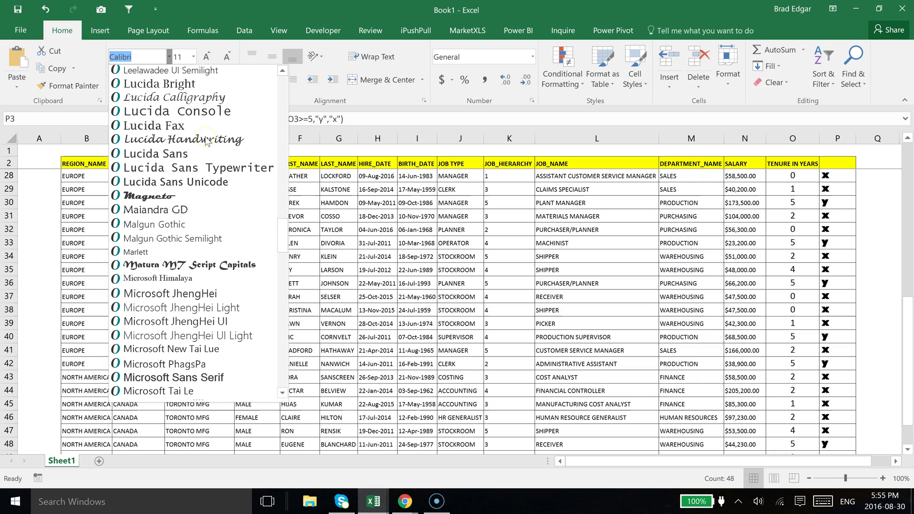
scroll(207, 142, down, 15)
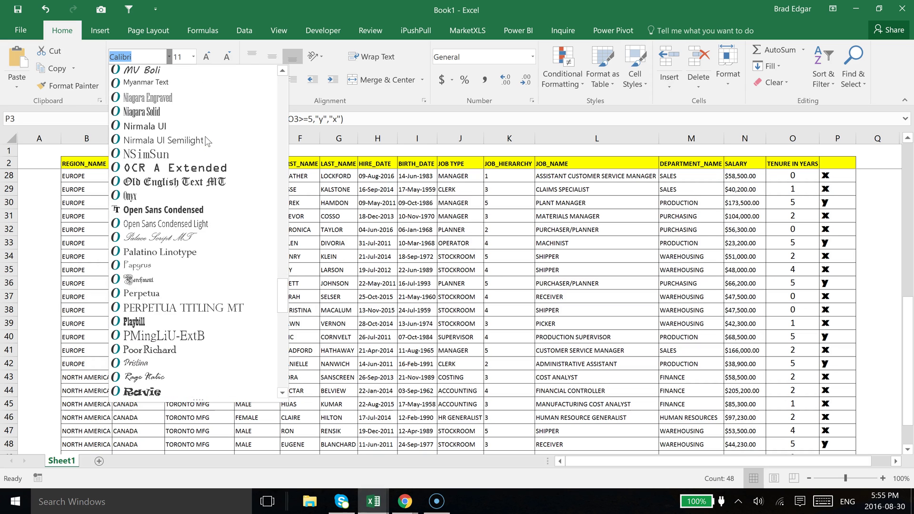
scroll(207, 142, down, 15)
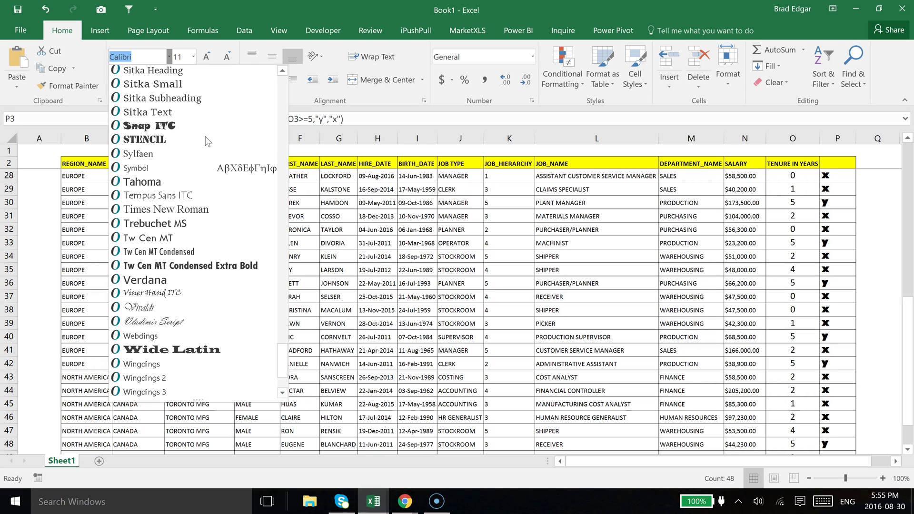
click(157, 365)
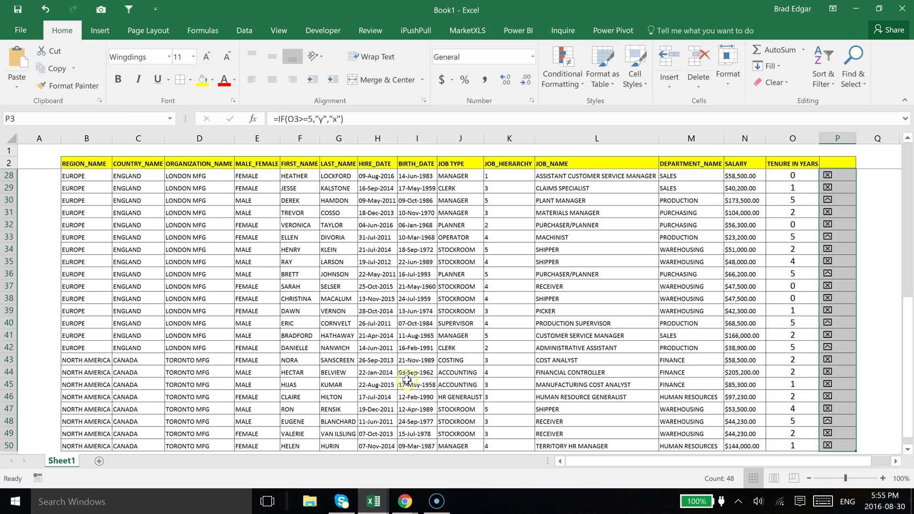
Delete the stray xy from Q3 and reselect P3:P50
click(885, 249)
scroll(867, 170, up, 4)
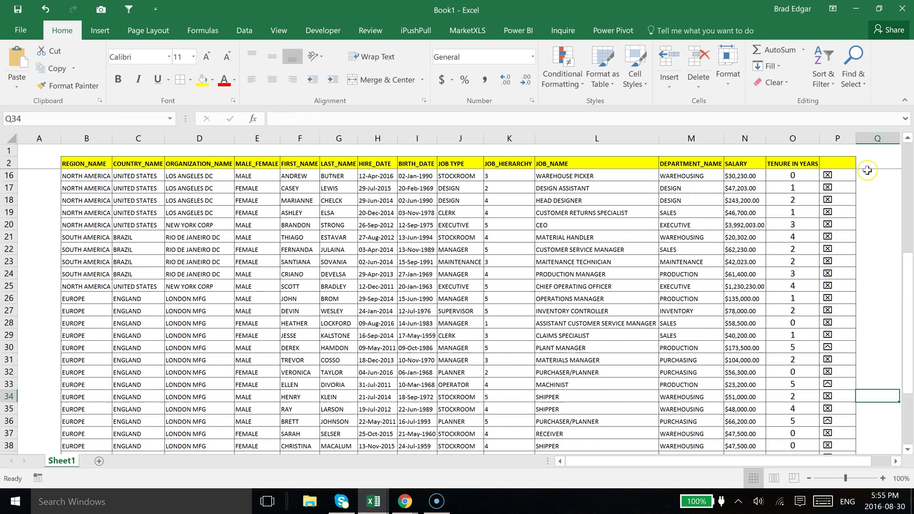
scroll(867, 171, up, 4)
click(871, 176)
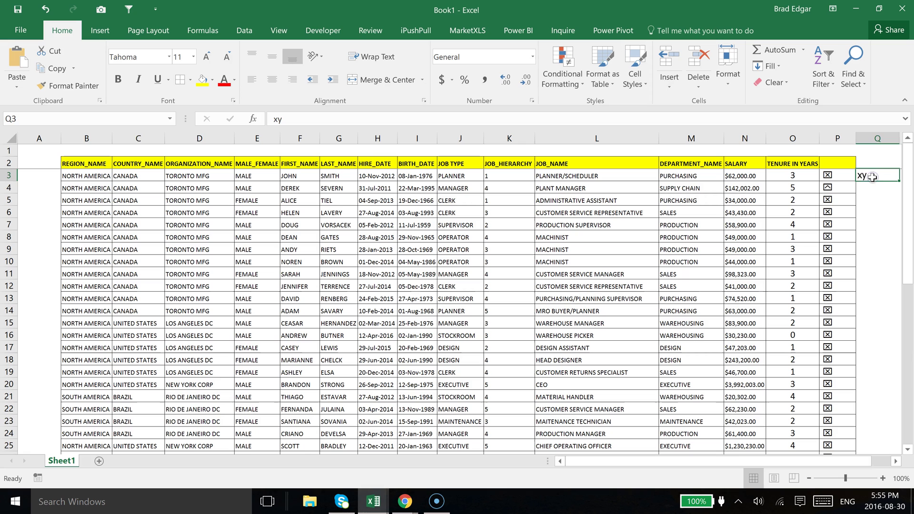
key(Delete)
click(828, 173)
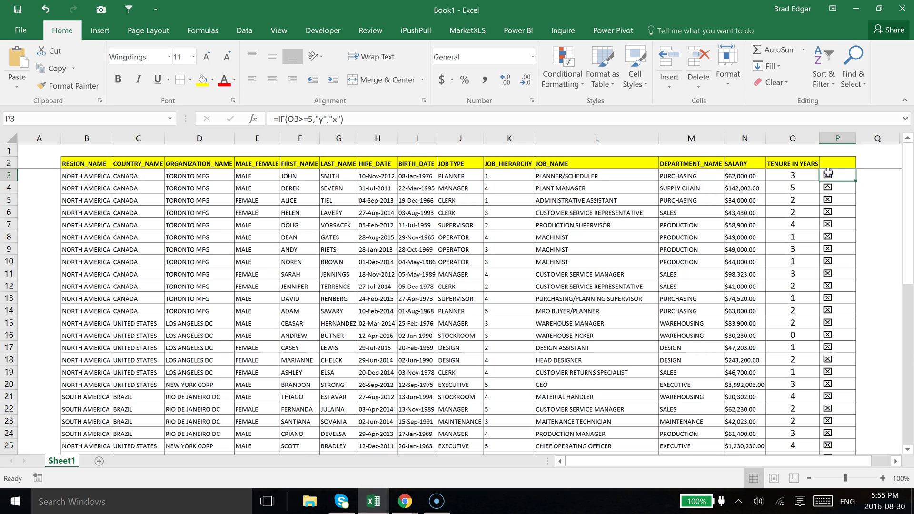
key(ctrl+shift+Down)
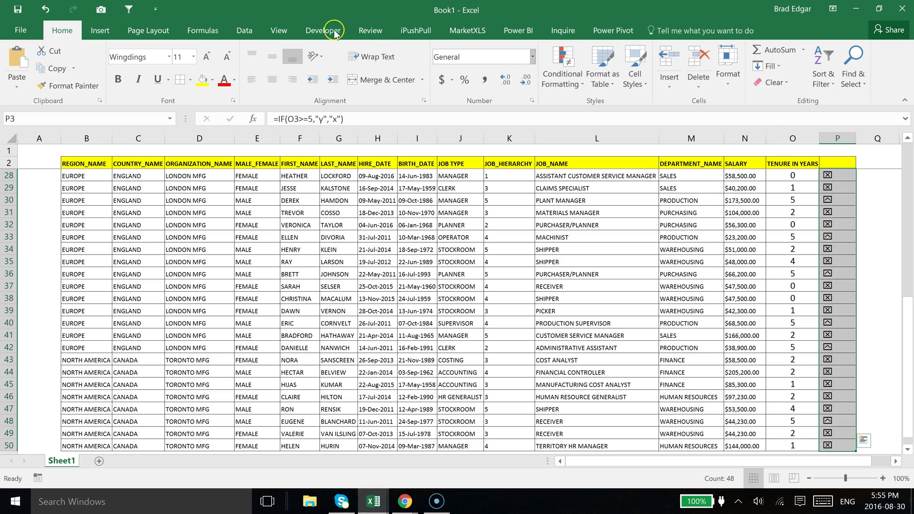
Centre the column P symbols, then select only cell P3
click(272, 80)
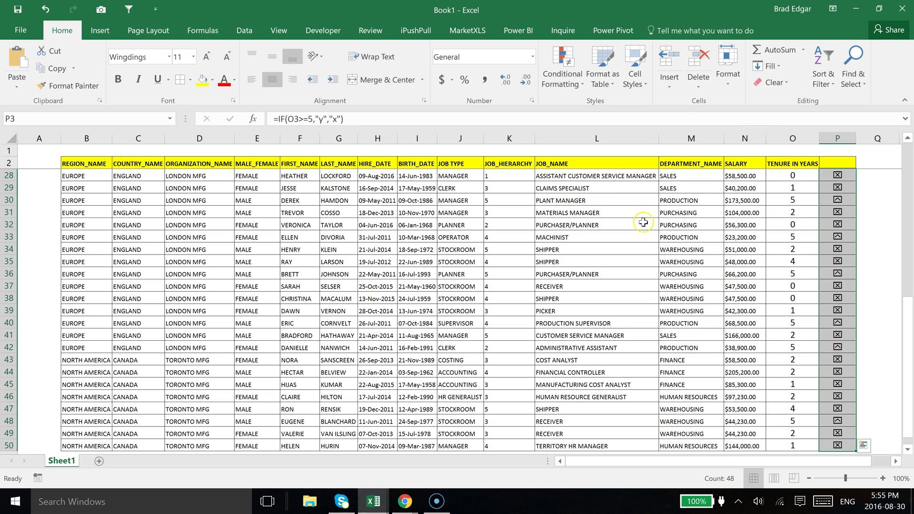
scroll(853, 217, up, 8)
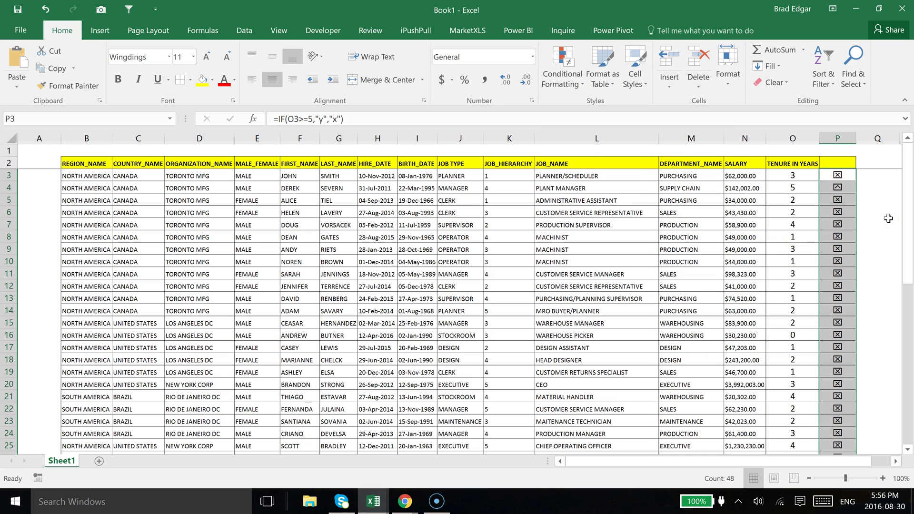
click(839, 175)
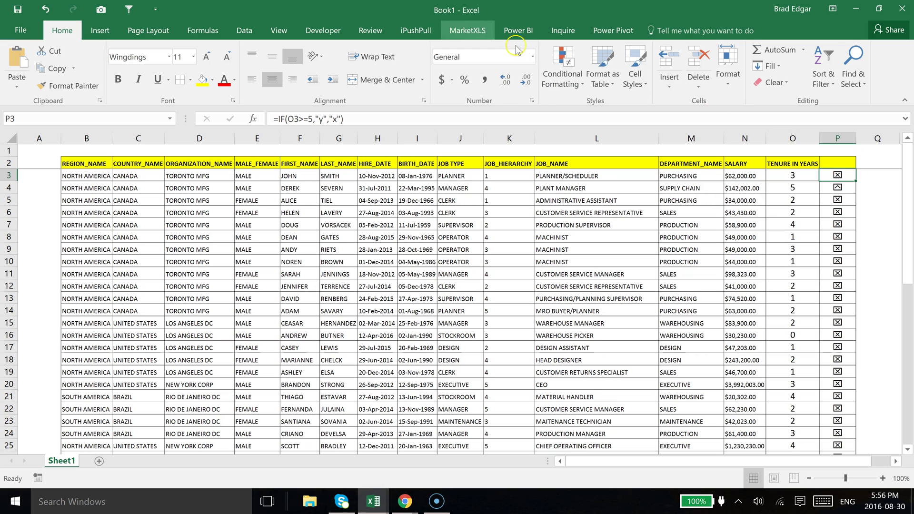
Look at the Equal To and Manage Rules options, cancel both, and reopen Conditional Formatting
click(567, 76)
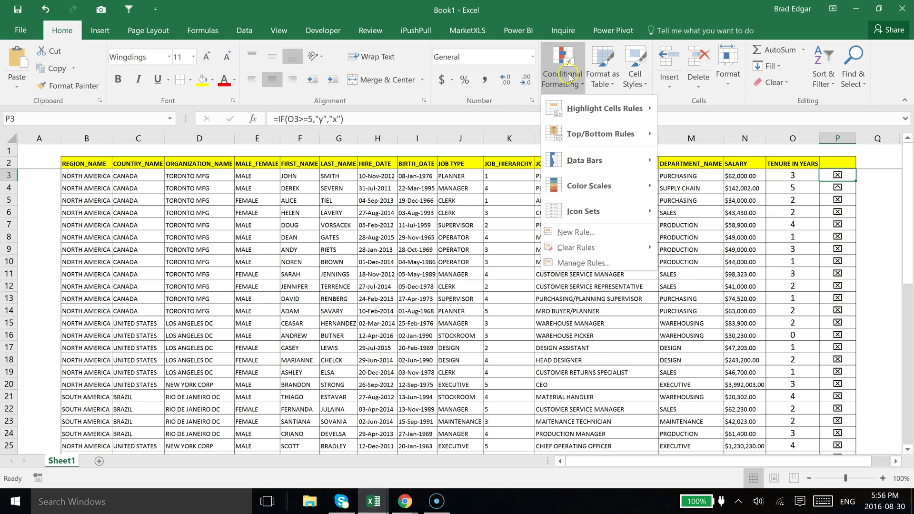
mouse_move(583, 114)
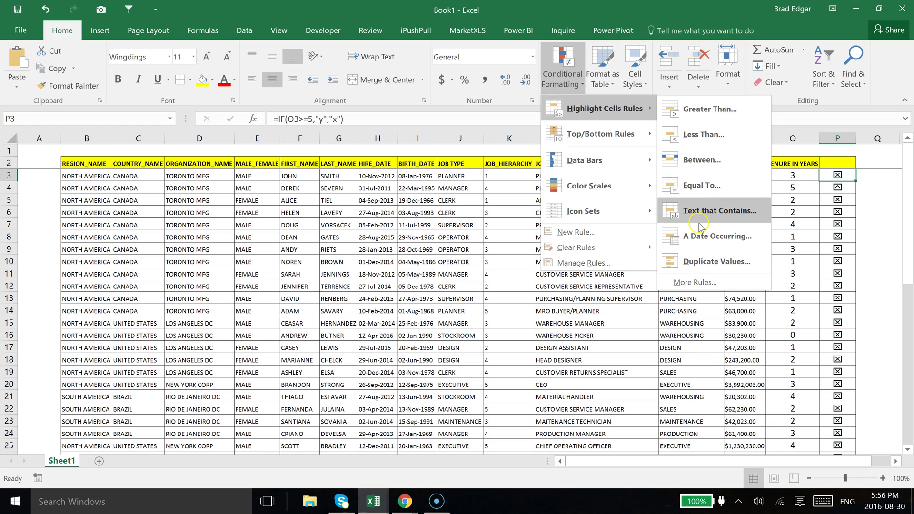
click(701, 185)
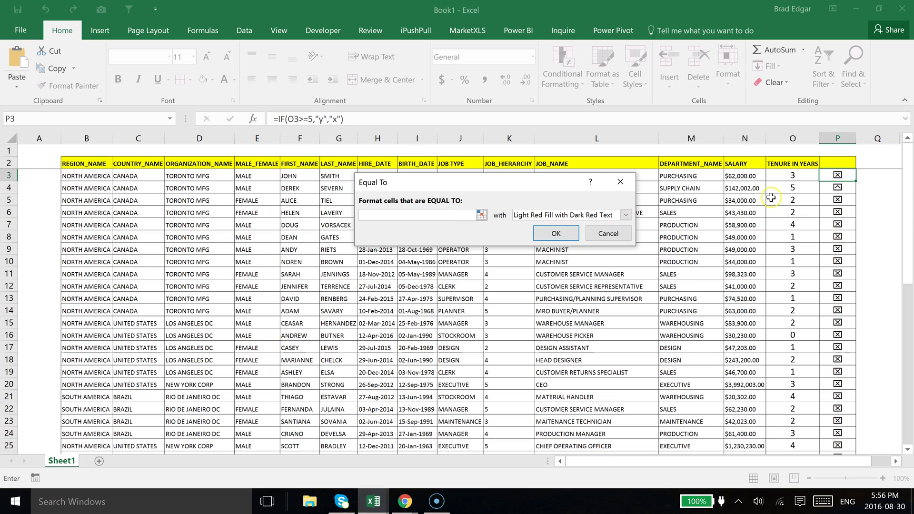
click(609, 234)
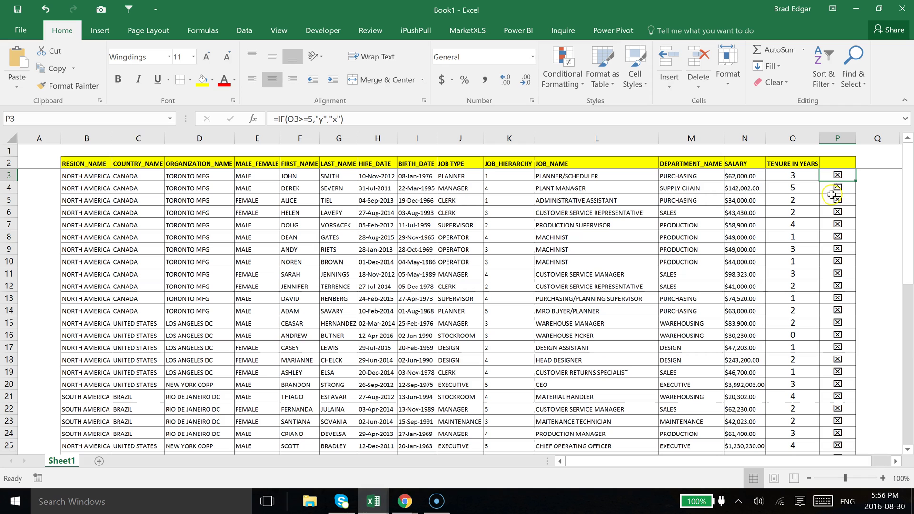
click(579, 81)
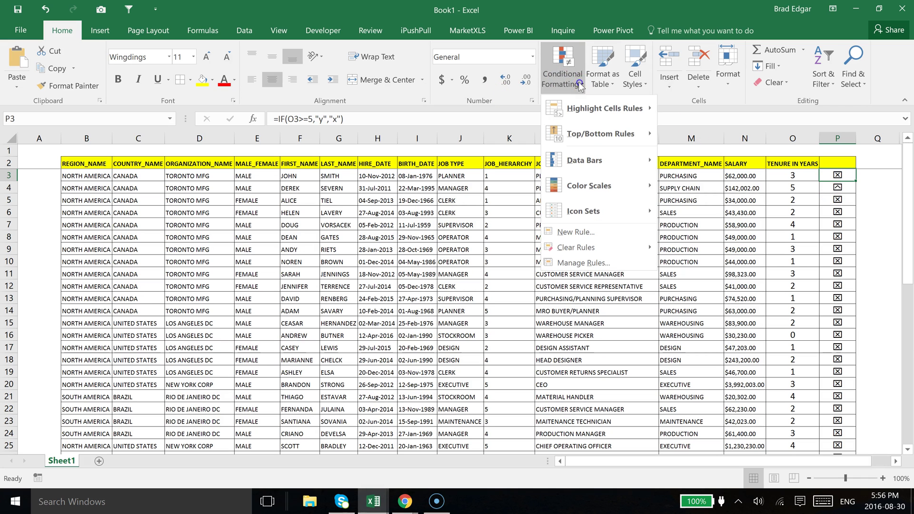
click(583, 263)
click(652, 286)
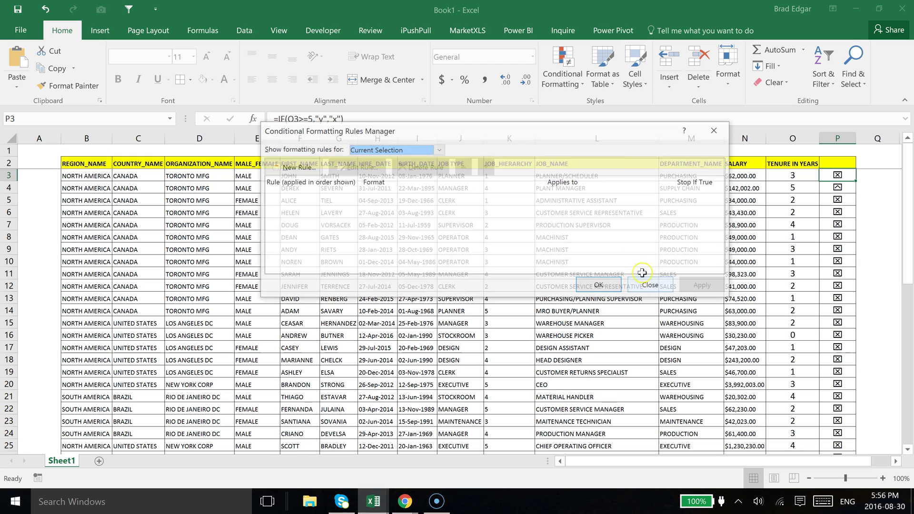
click(563, 71)
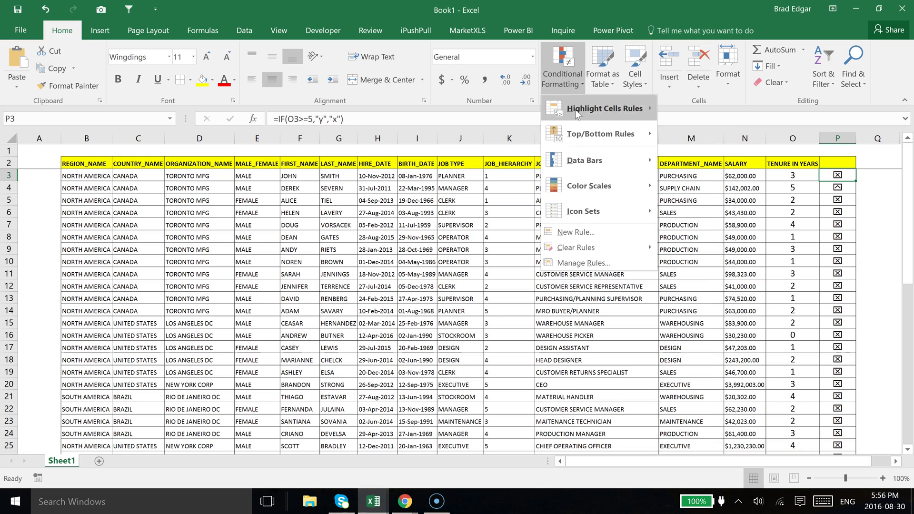
Start a formula-based conditional formatting rule for P3 with formula =$O3>=5
click(576, 233)
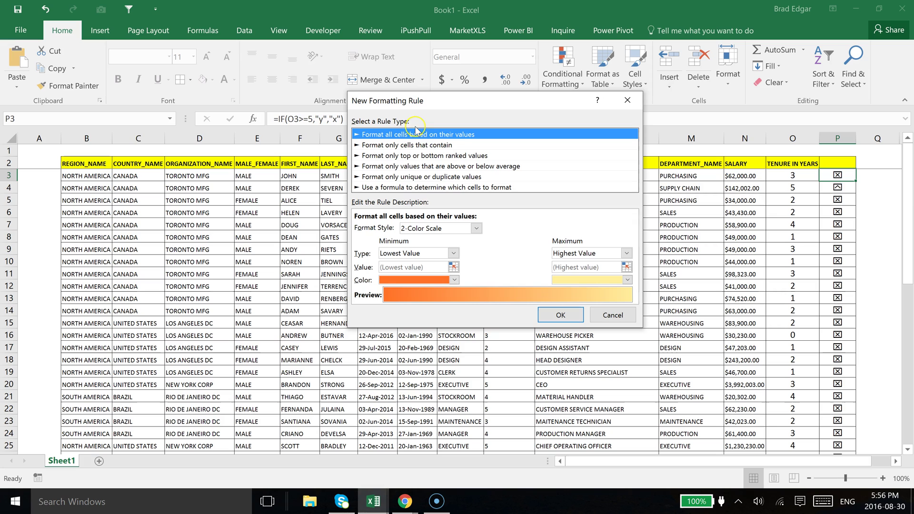
click(467, 187)
click(430, 229)
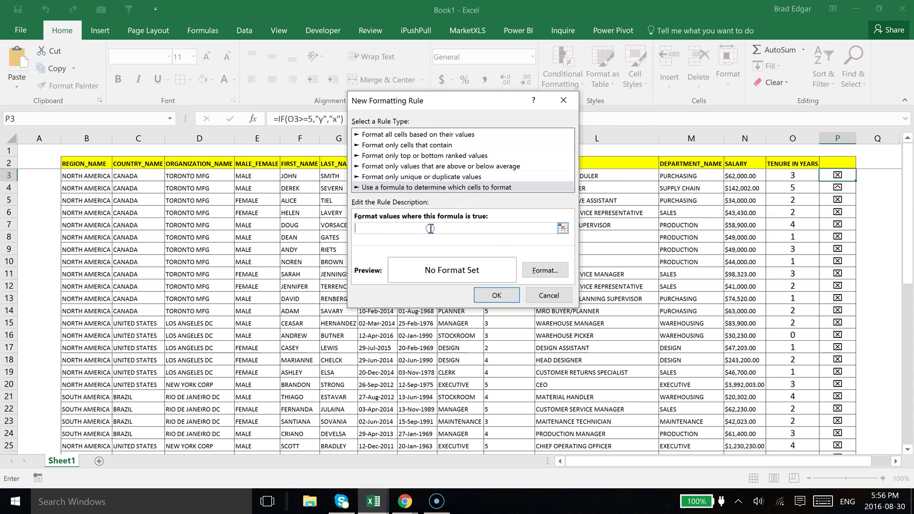
text(=)
click(794, 177)
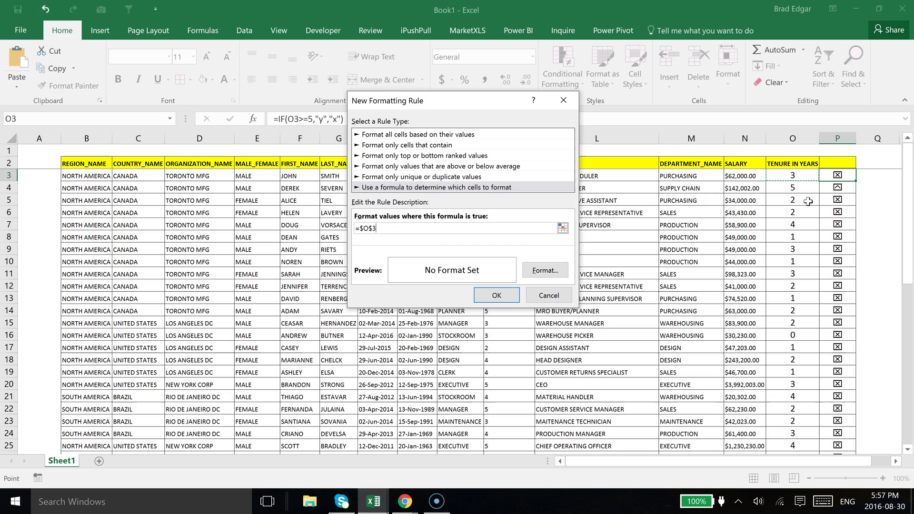
click(375, 233)
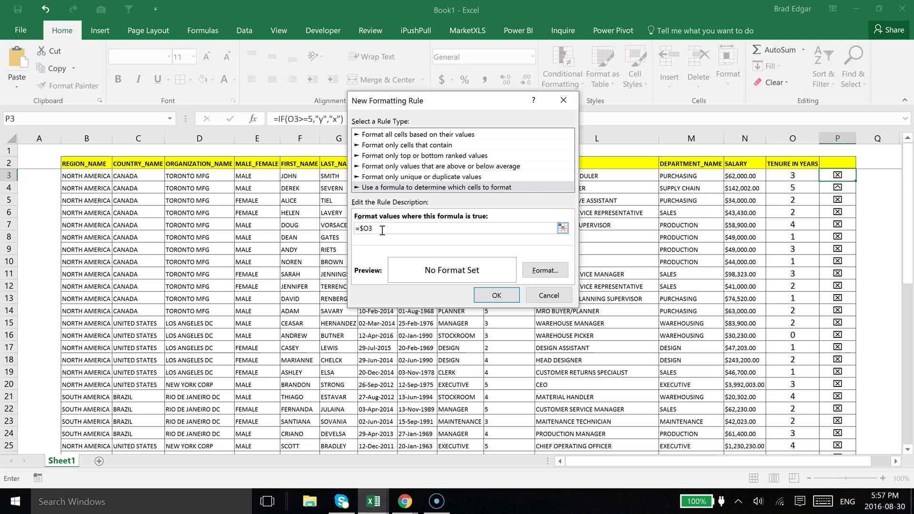
text(=5)
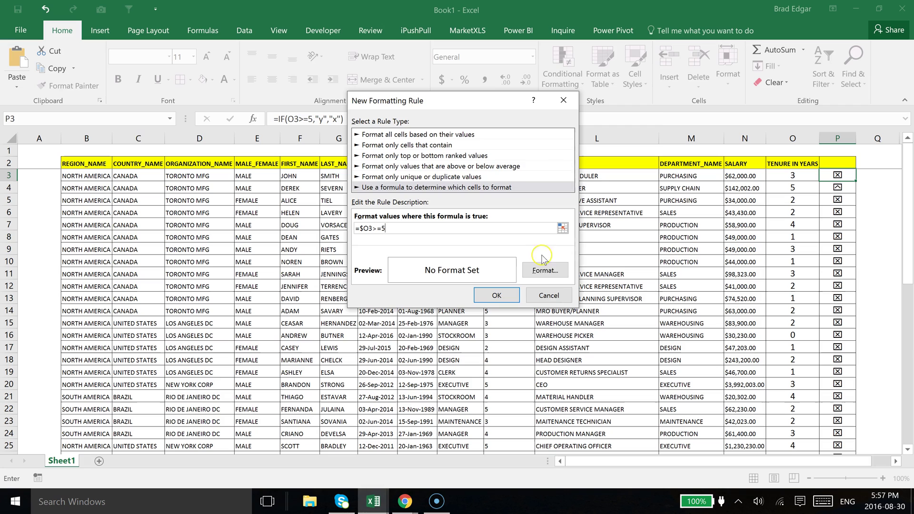
Give the rule a green font colour and save it
click(544, 270)
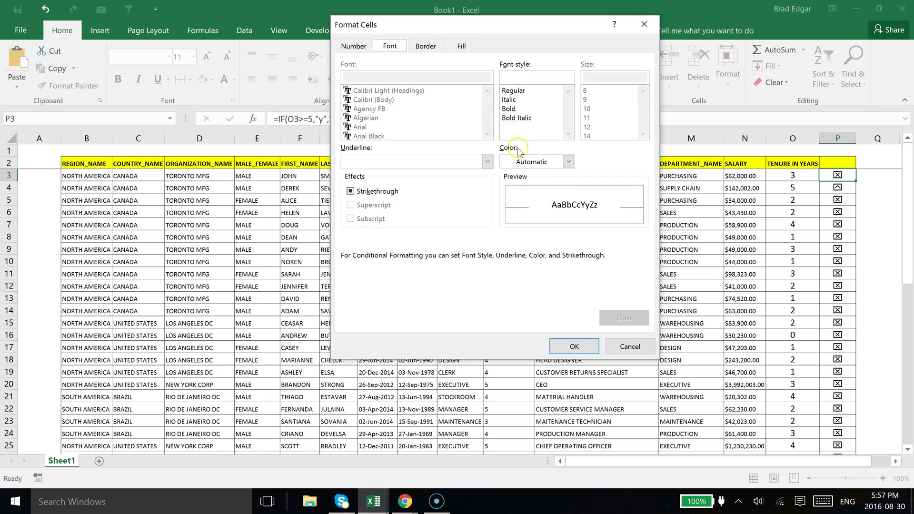
click(568, 161)
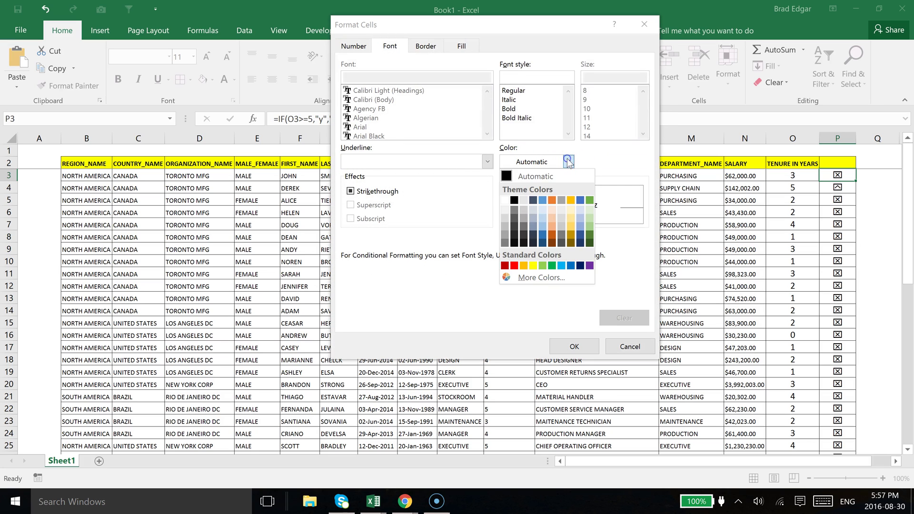
click(553, 266)
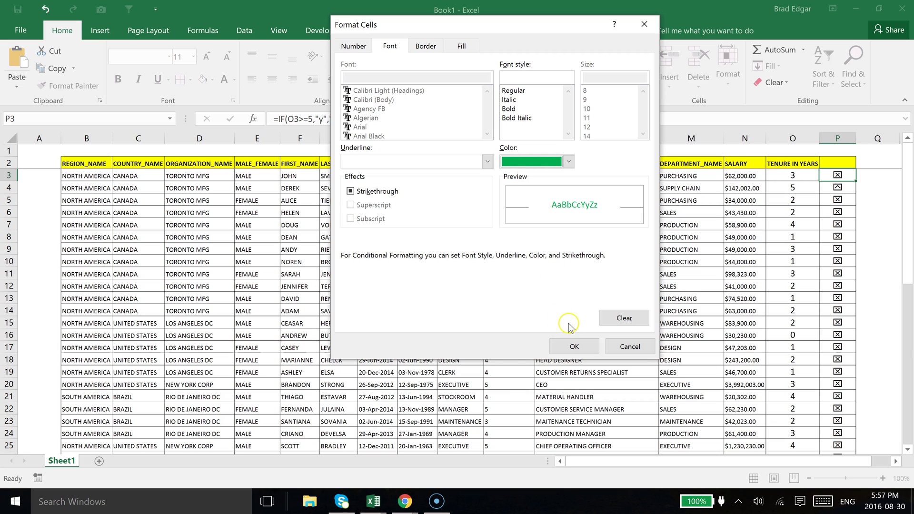
click(575, 349)
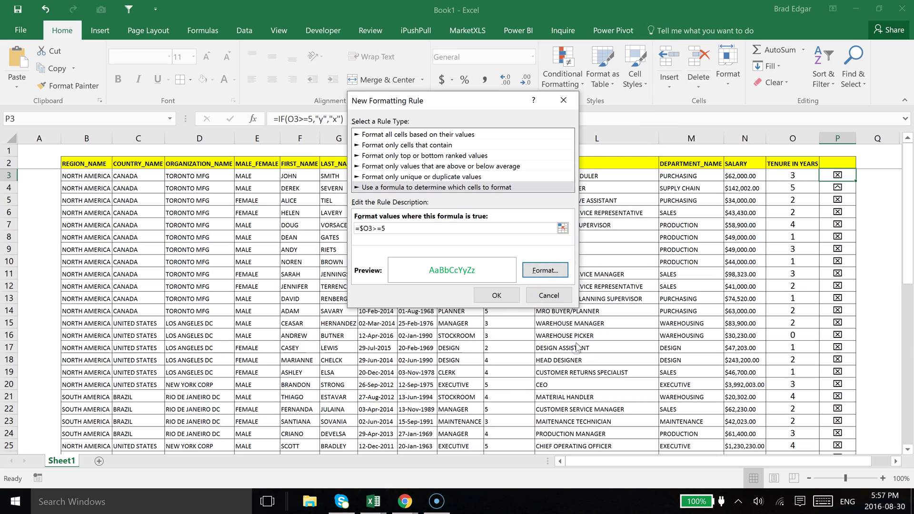
click(497, 295)
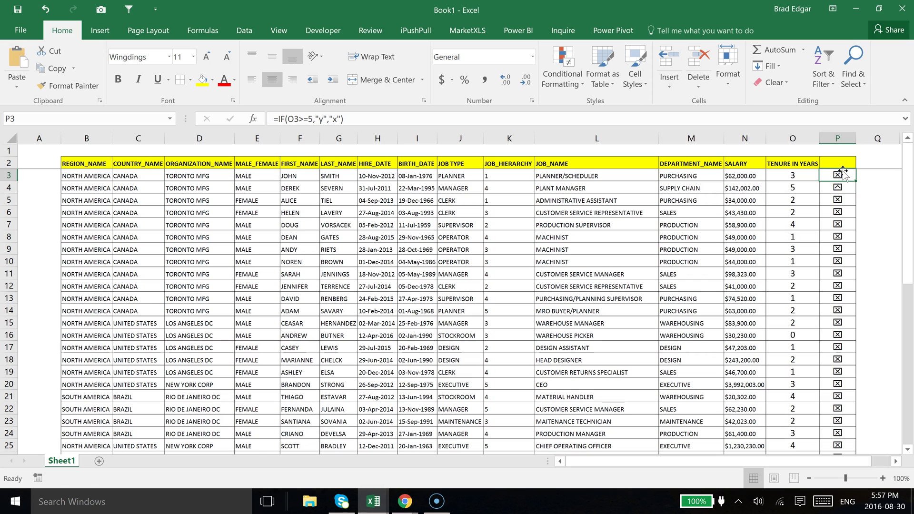
Start a second formula-based rule for P3 with formula =$O3<5
click(579, 76)
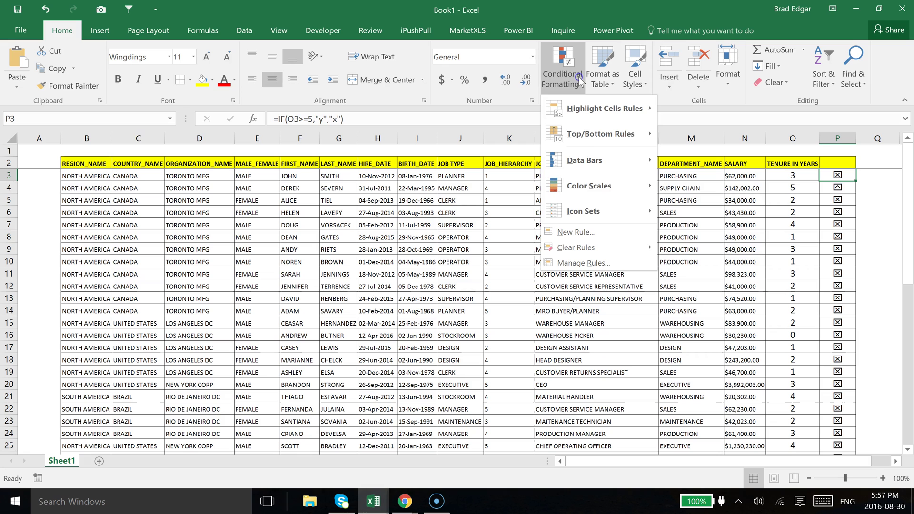
click(596, 236)
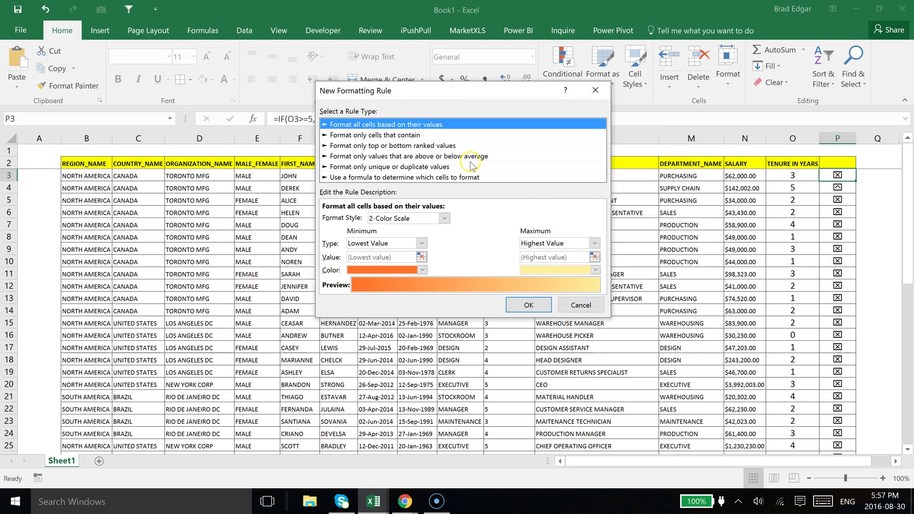
click(411, 177)
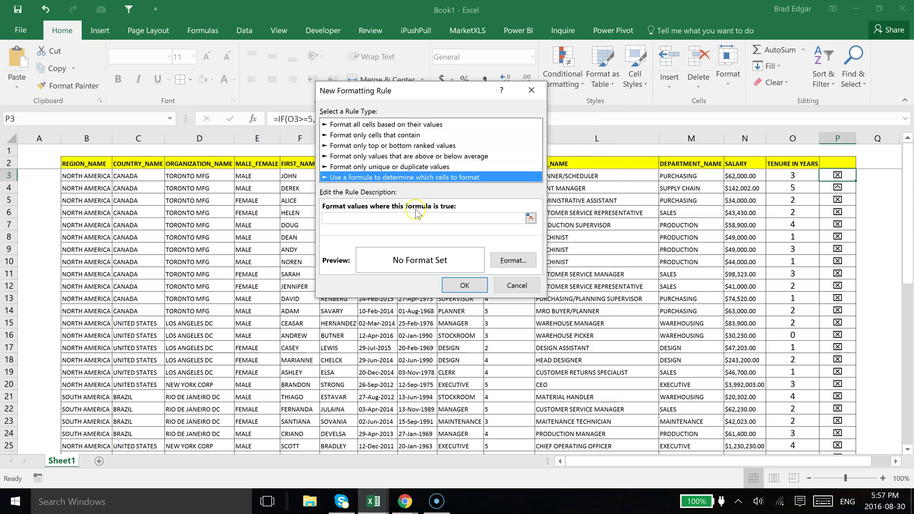
click(348, 220)
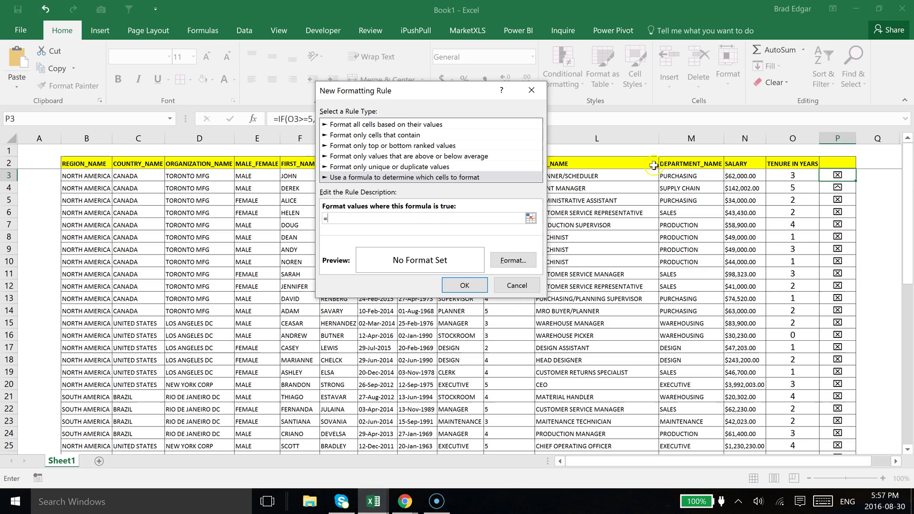
click(792, 175)
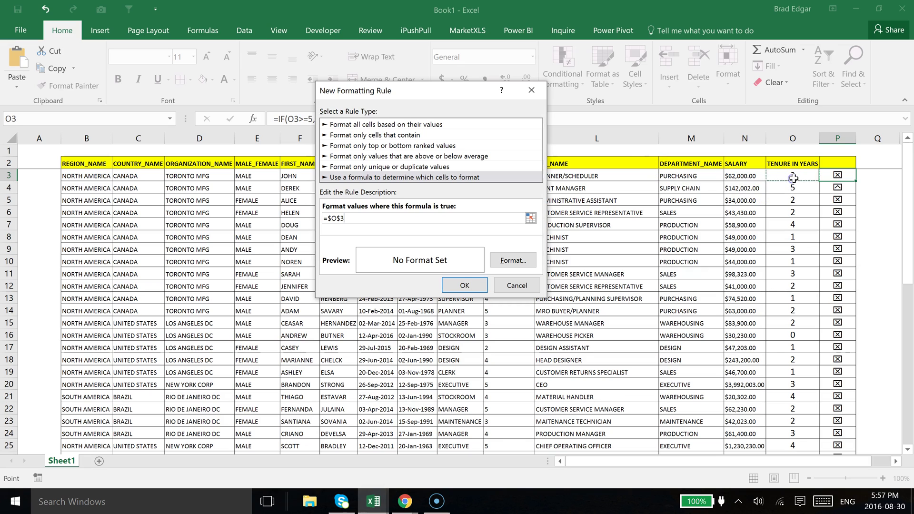
click(339, 218)
click(349, 219)
text(<5)
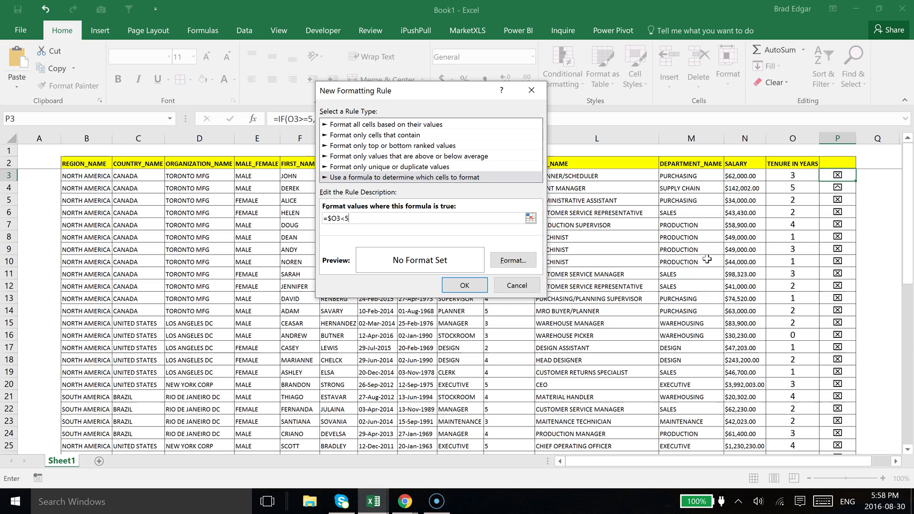
Give the under-5 rule a bright red font colour and save it
click(522, 259)
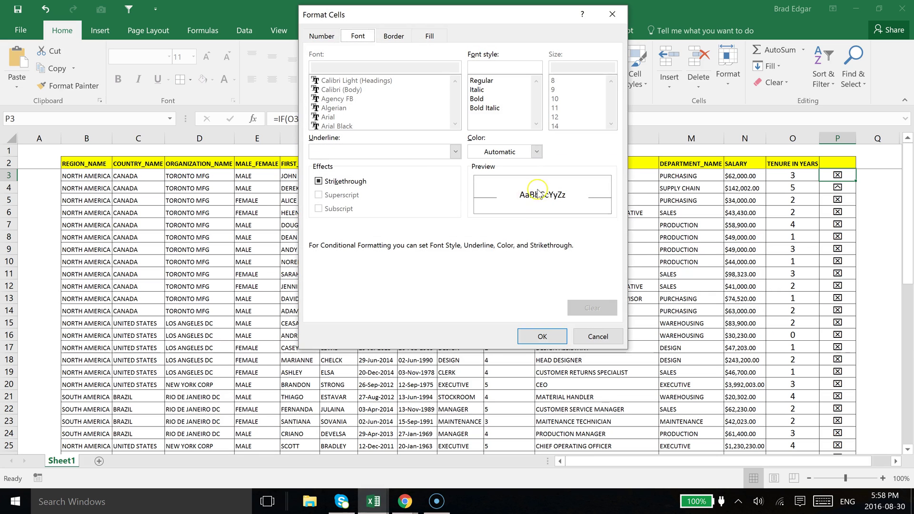
click(536, 152)
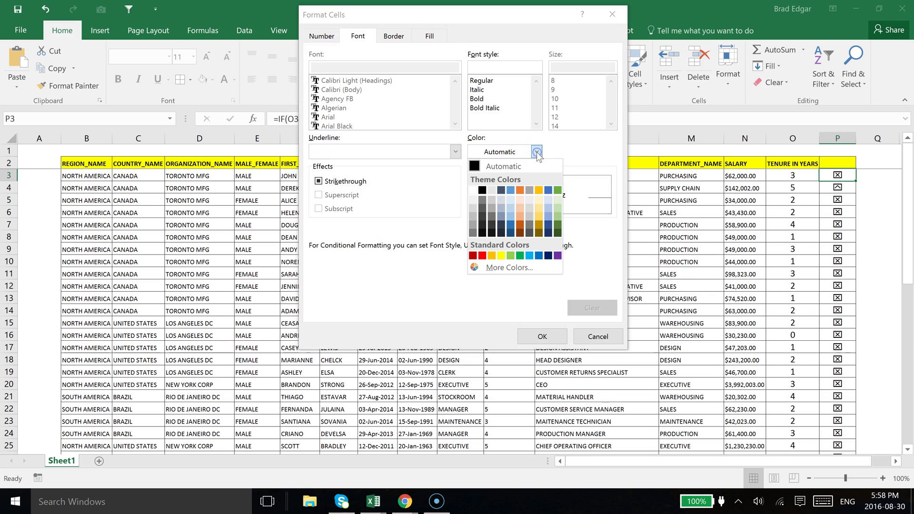
click(482, 256)
click(536, 336)
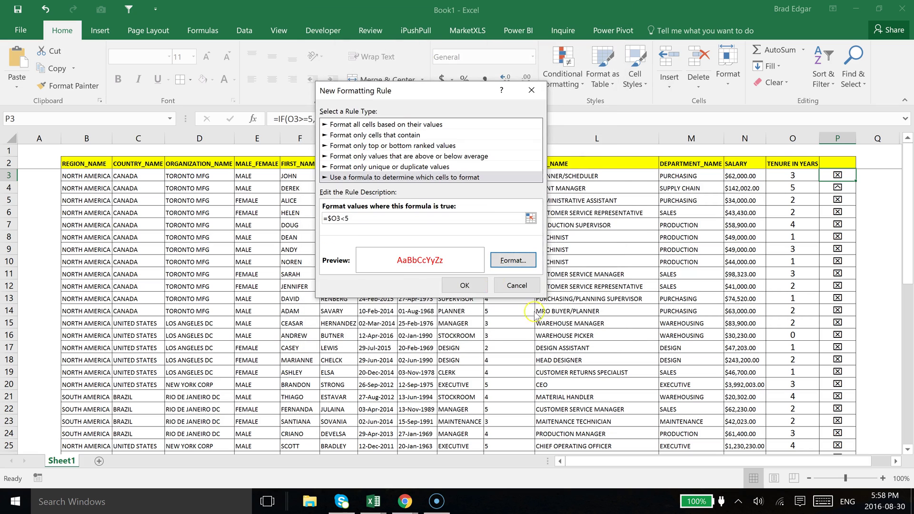
click(465, 287)
click(816, 240)
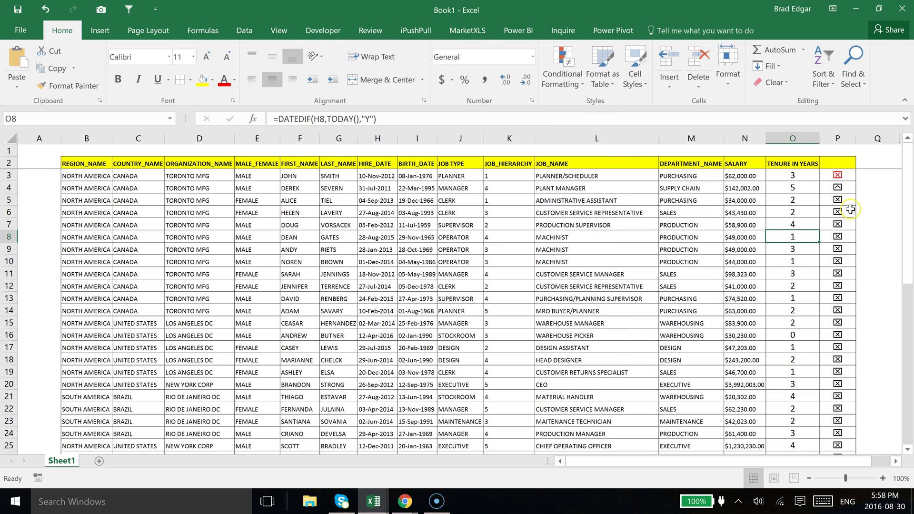
Copy P3 and paste its icon formula into P4 through P50
click(837, 175)
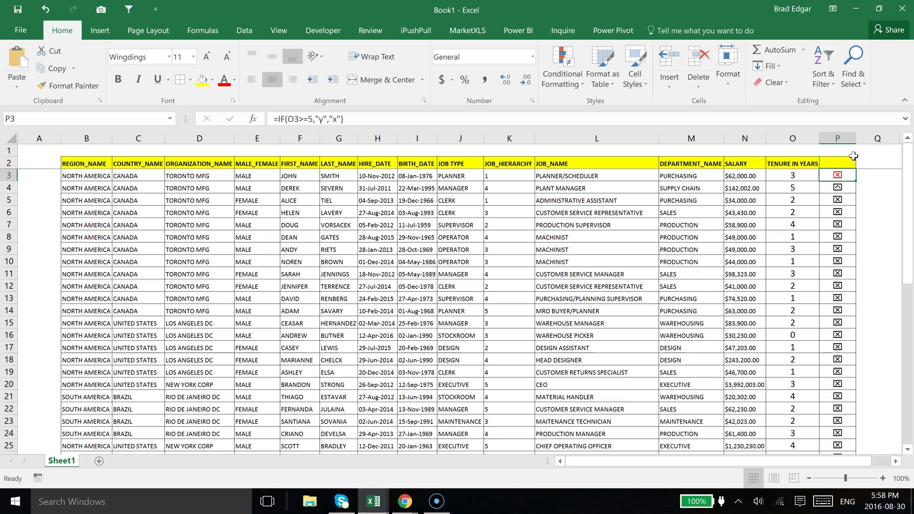
key(ctrl+c)
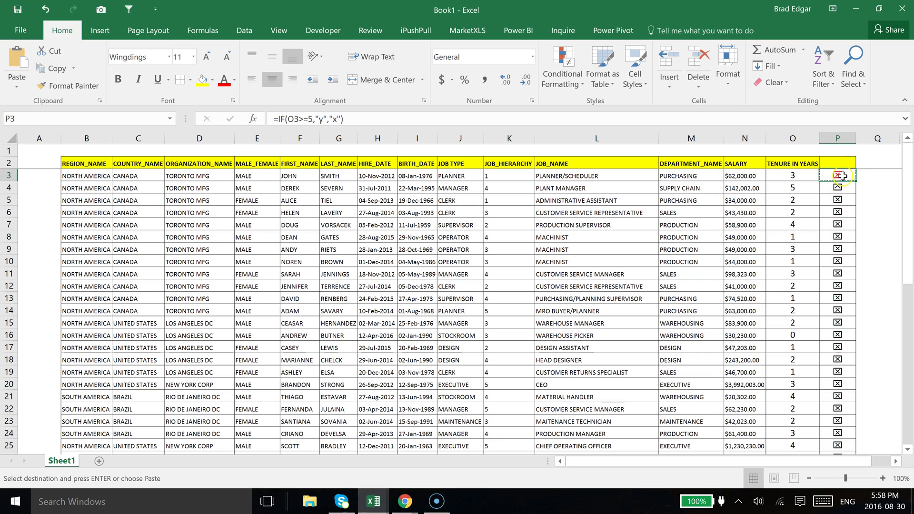
click(837, 190)
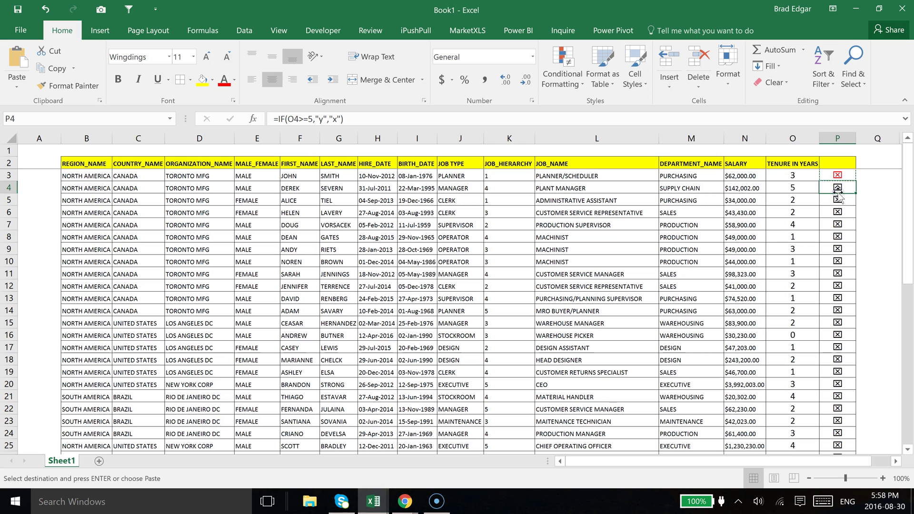
key(ctrl+shift+Down)
key(ctrl+v)
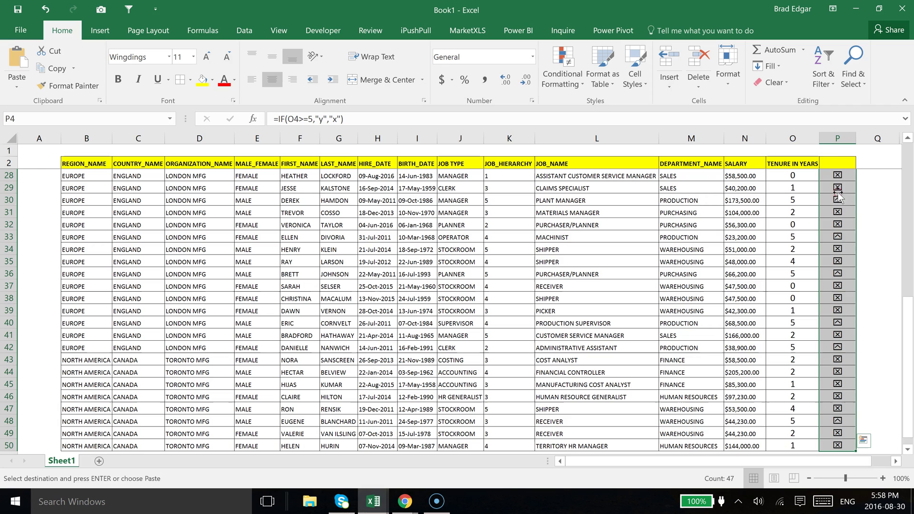
Paste P3's formatting into the column P cells to colour every icon
right_click(839, 188)
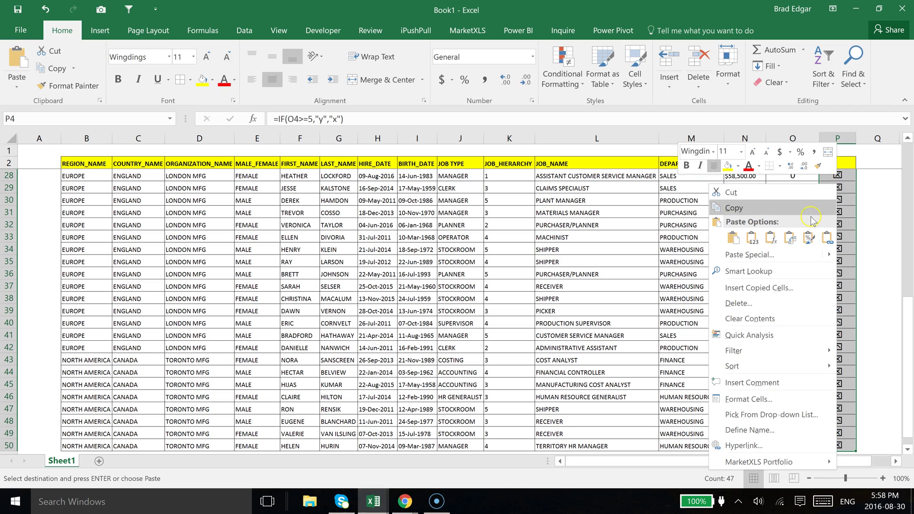
click(738, 232)
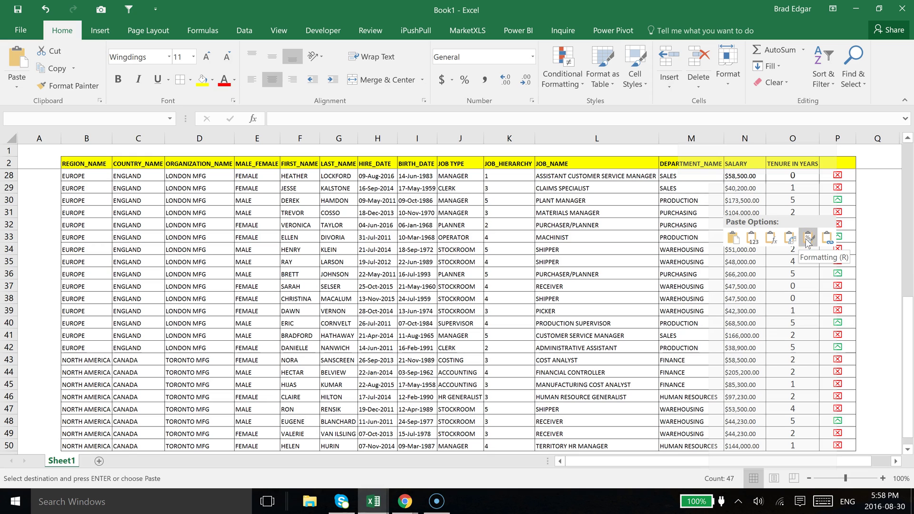
click(808, 241)
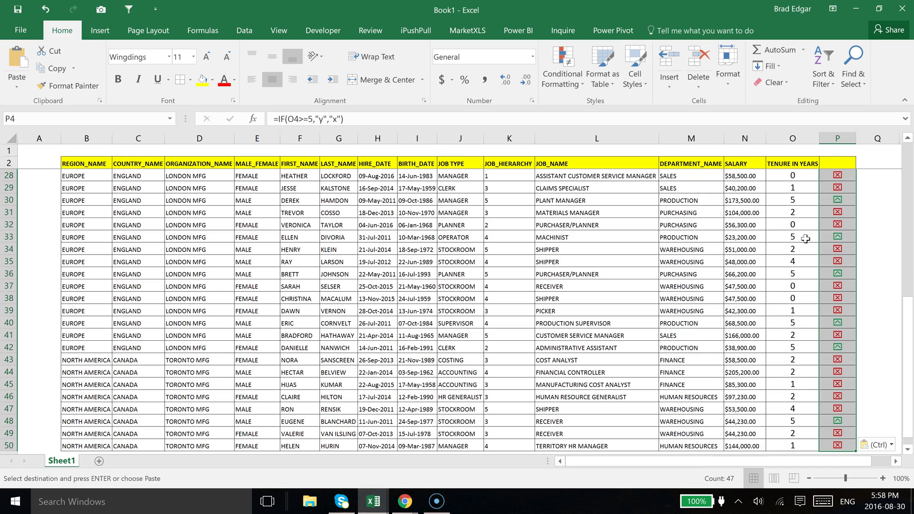
scroll(816, 238, up, 8)
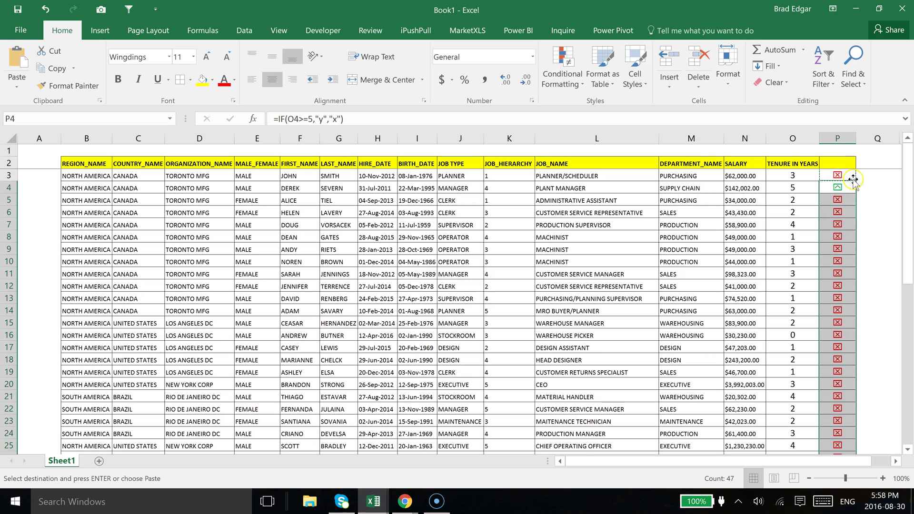
click(865, 199)
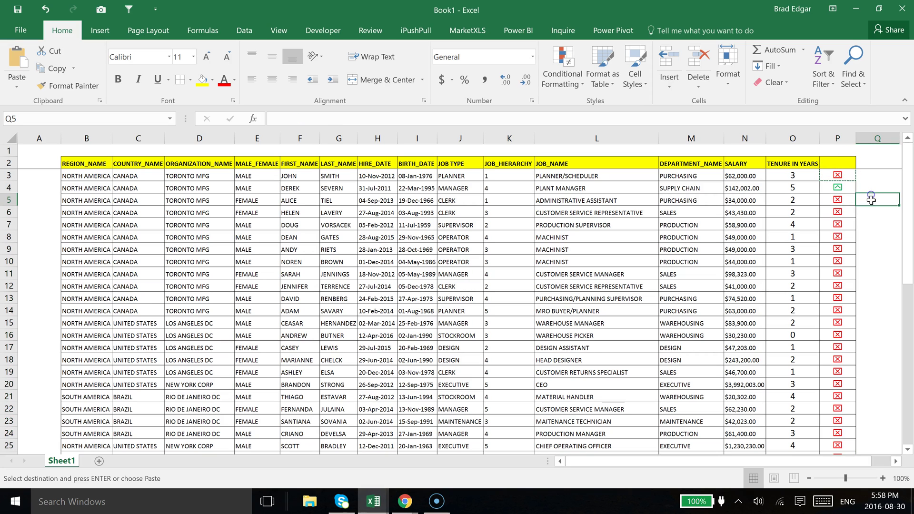
click(805, 187)
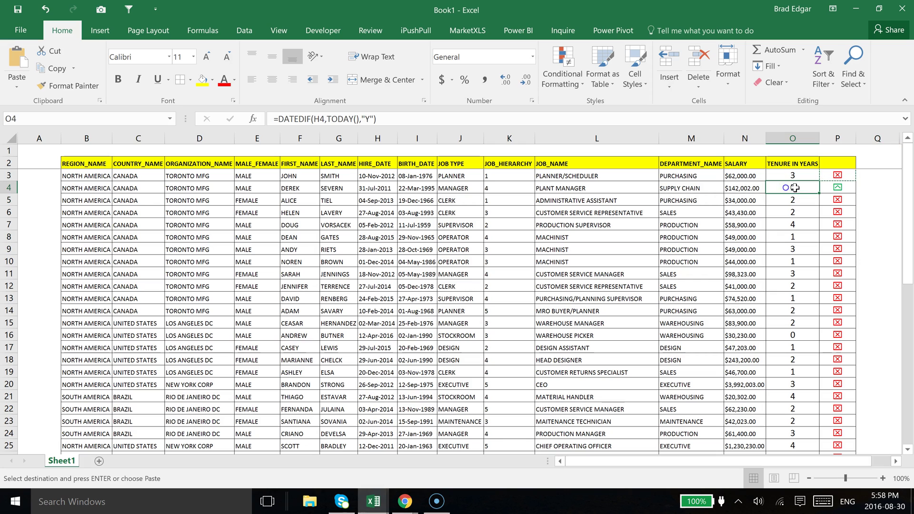
click(840, 190)
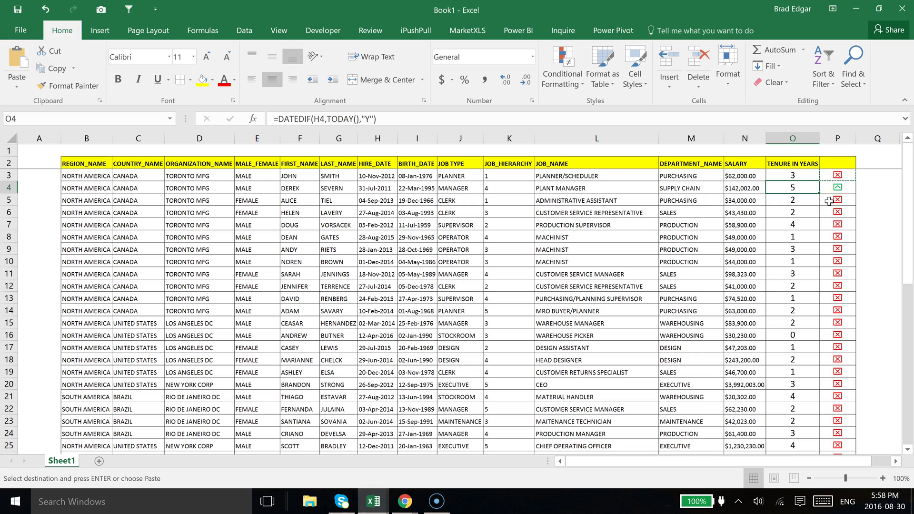
scroll(832, 206, down, 1)
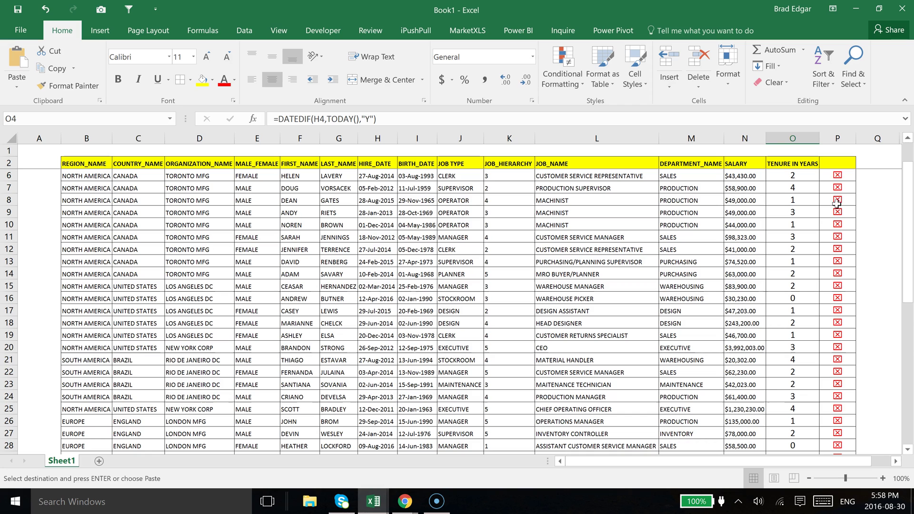